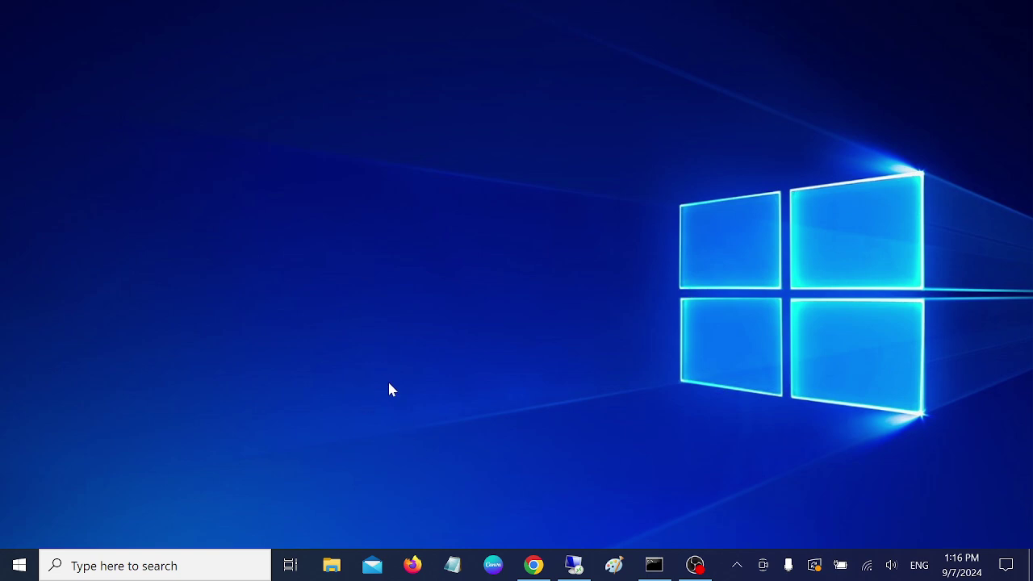
# - Search Windows for 'control' and open Control Panel from the results
pyautogui.click(129, 565)
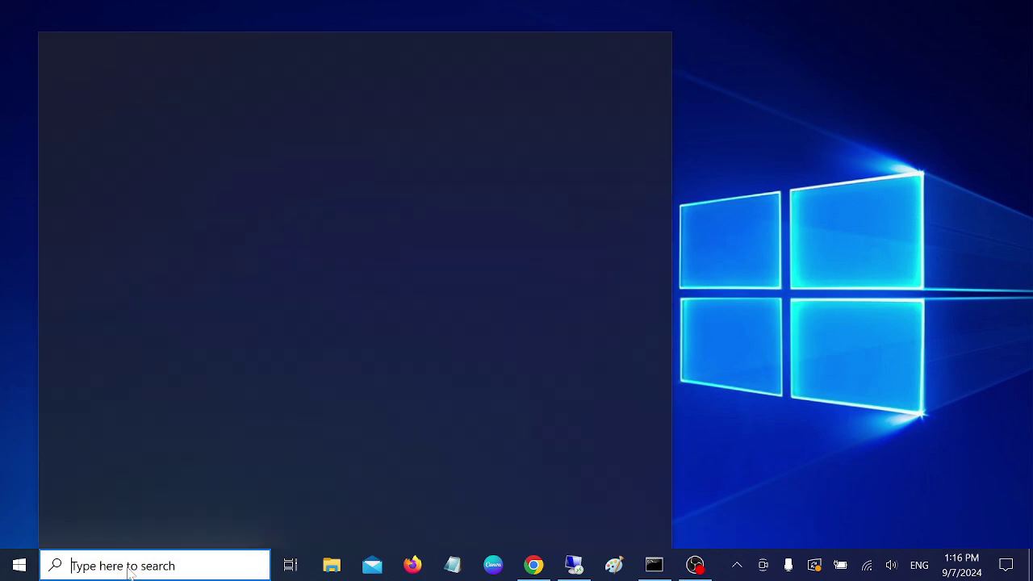
pyautogui.write('con')
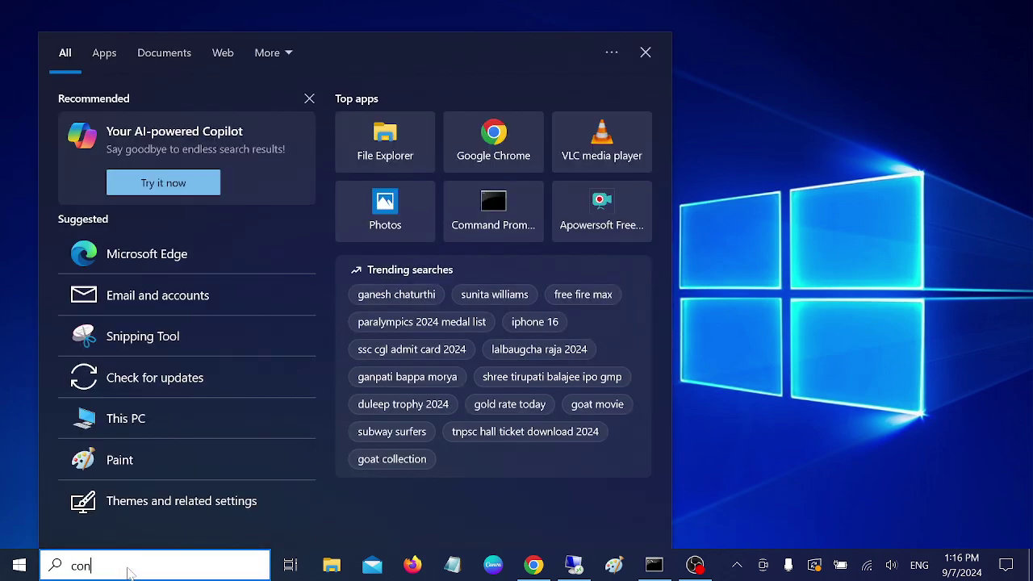
pyautogui.write('trol')
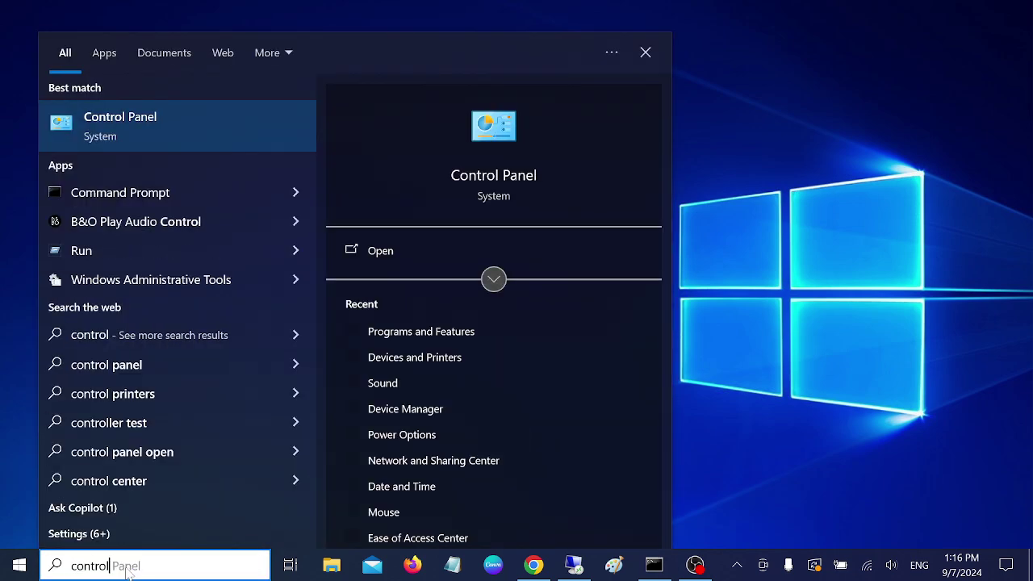
pyautogui.click(217, 129)
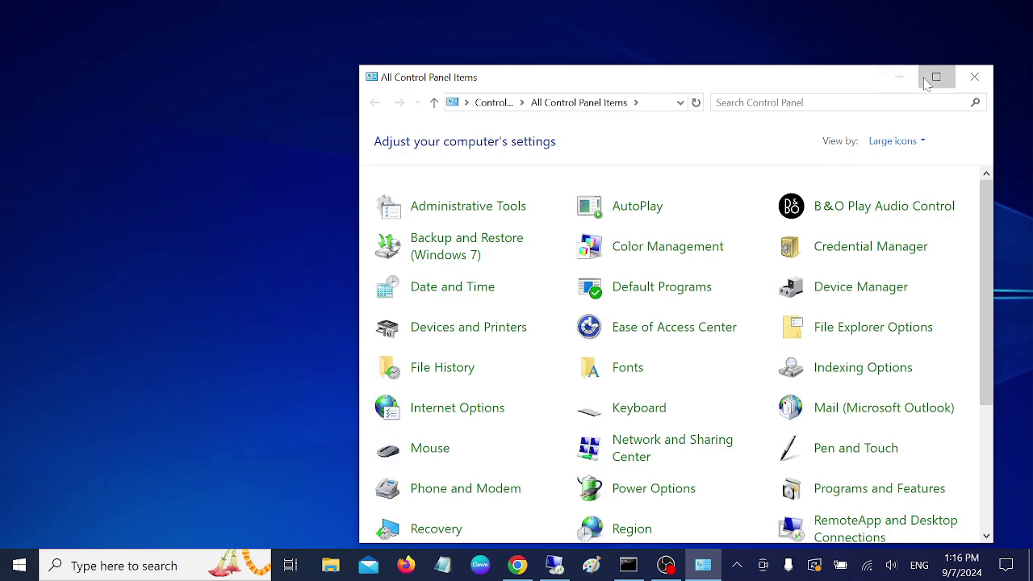
# - Maximize Control Panel and switch View by to Category, then back to Large icons
pyautogui.click(936, 77)
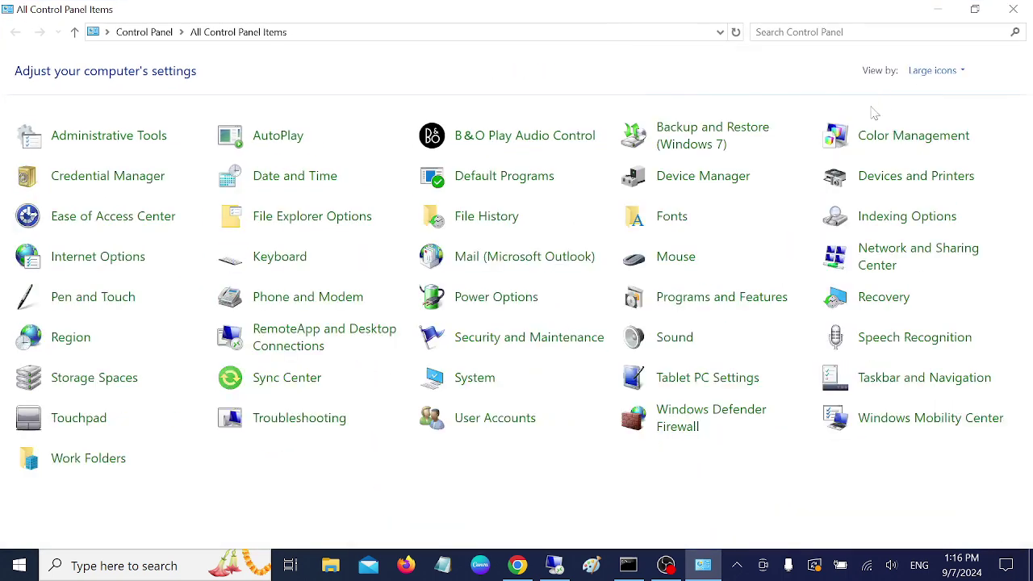
pyautogui.click(929, 71)
pyautogui.click(941, 90)
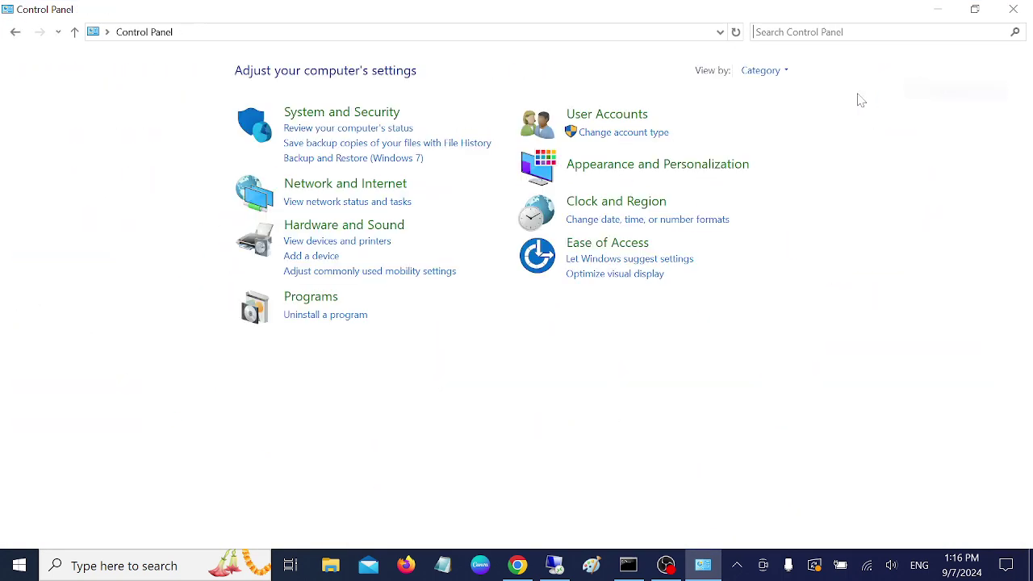
pyautogui.click(766, 71)
pyautogui.click(781, 111)
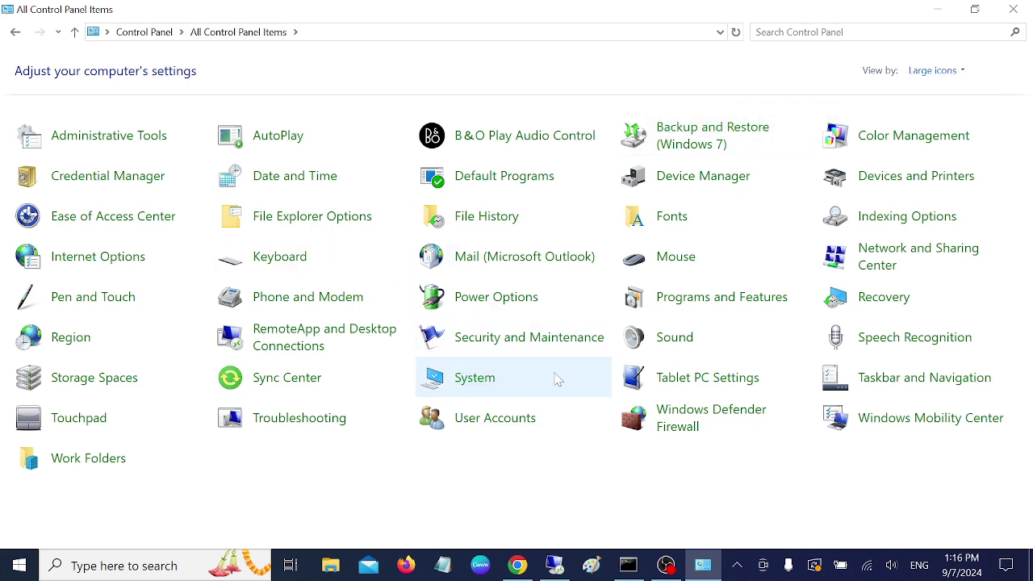
# - List Sound's recording devices, select the Logitech headset Microphone, then switch to the remote desktop
pyautogui.click(674, 339)
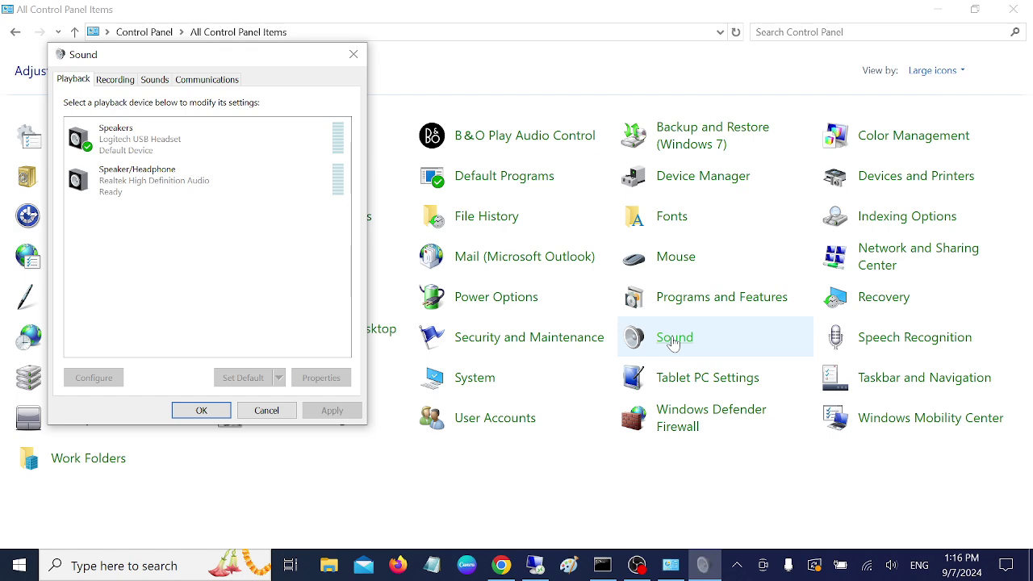
pyautogui.click(115, 80)
pyautogui.moveTo(278, 55); pyautogui.dragTo(443, 64)
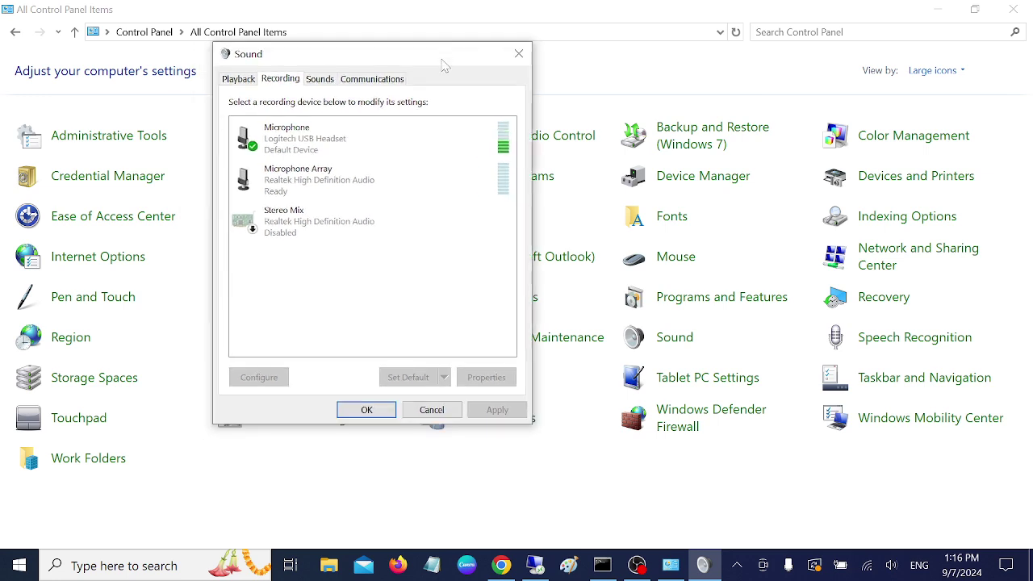
pyautogui.click(315, 145)
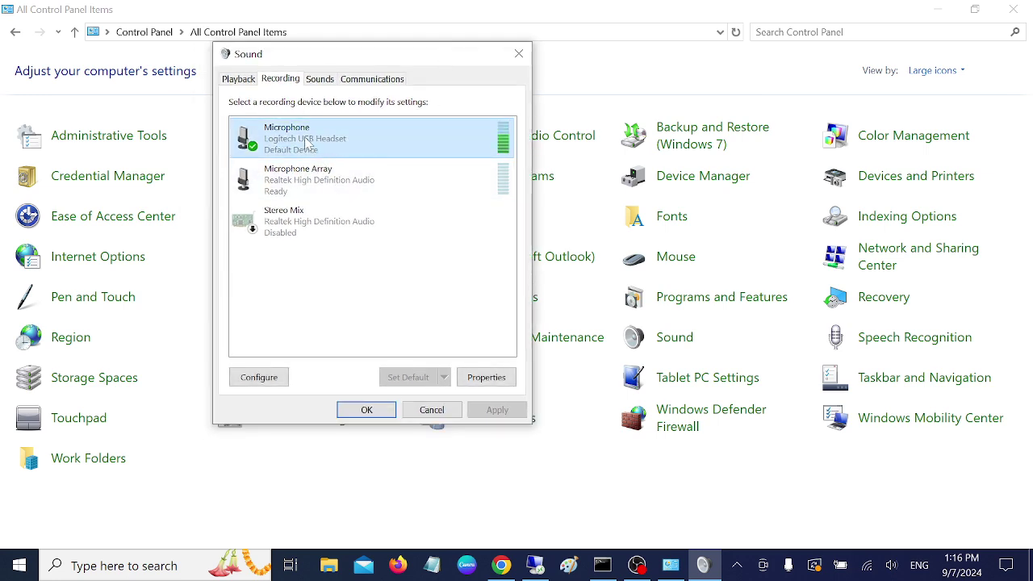
pyautogui.click(535, 565)
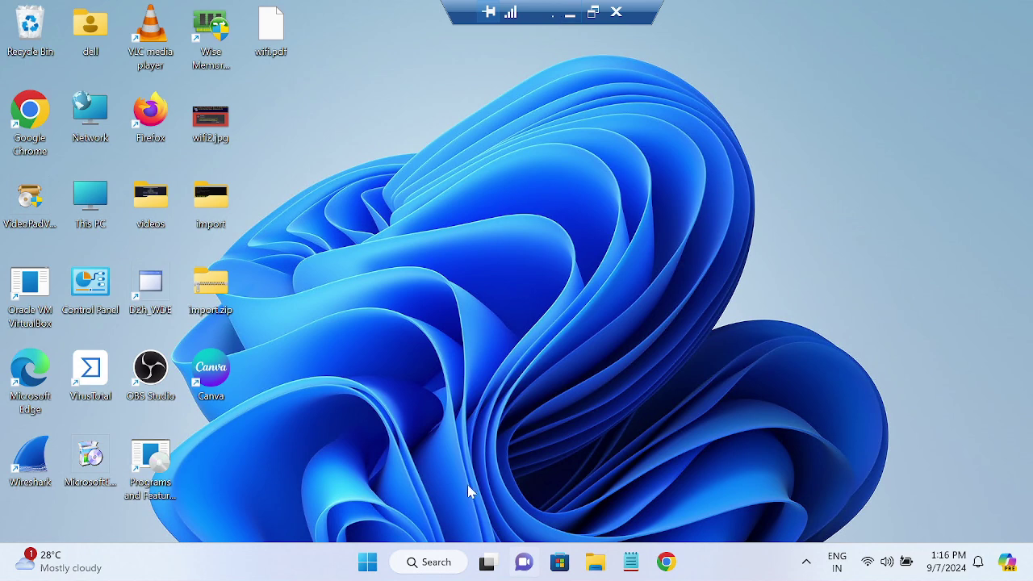
# - On the remote Windows 11 machine, search for 'control' and open Control Panel
pyautogui.click(434, 562)
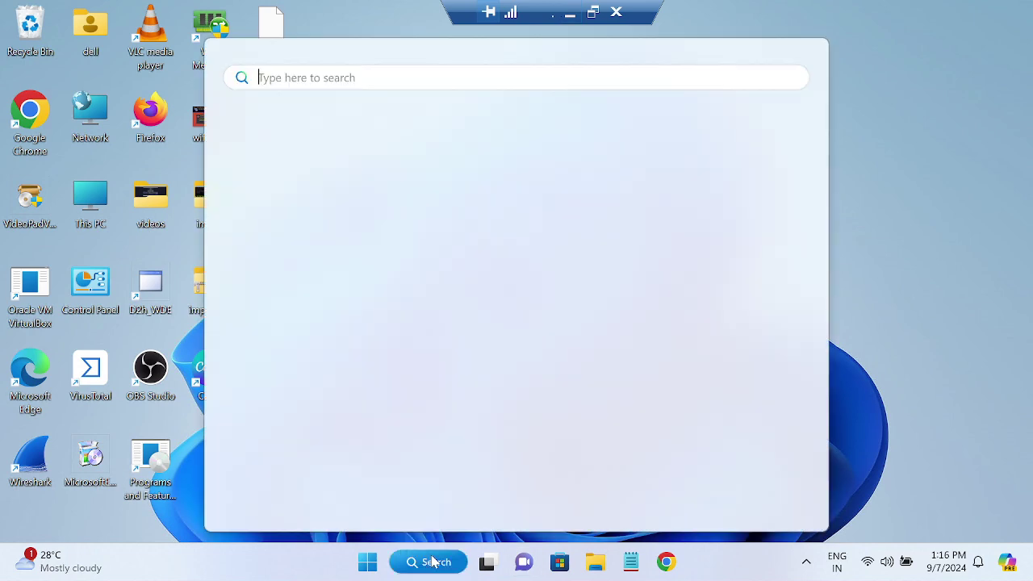
pyautogui.write('control')
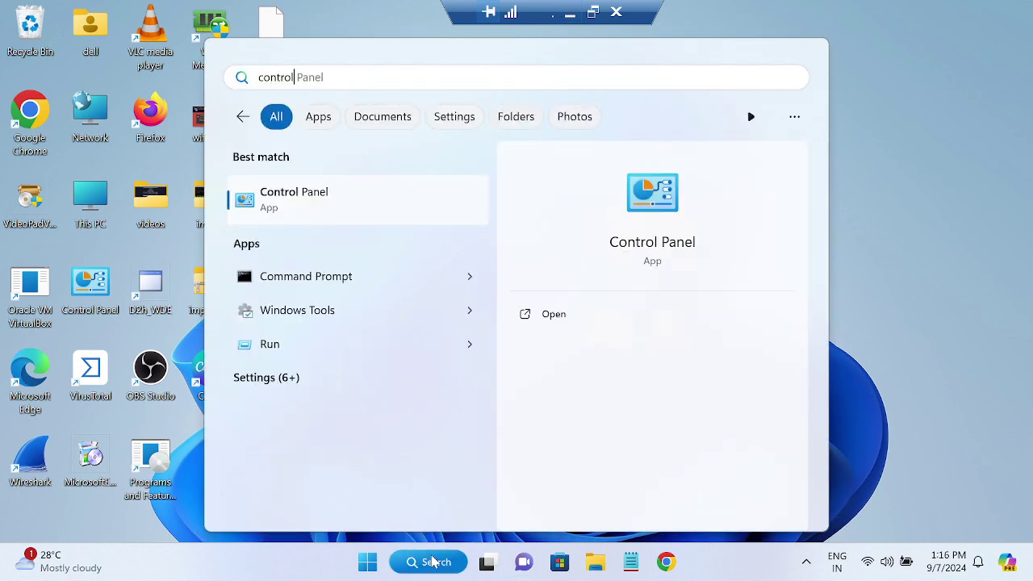
pyautogui.click(433, 563)
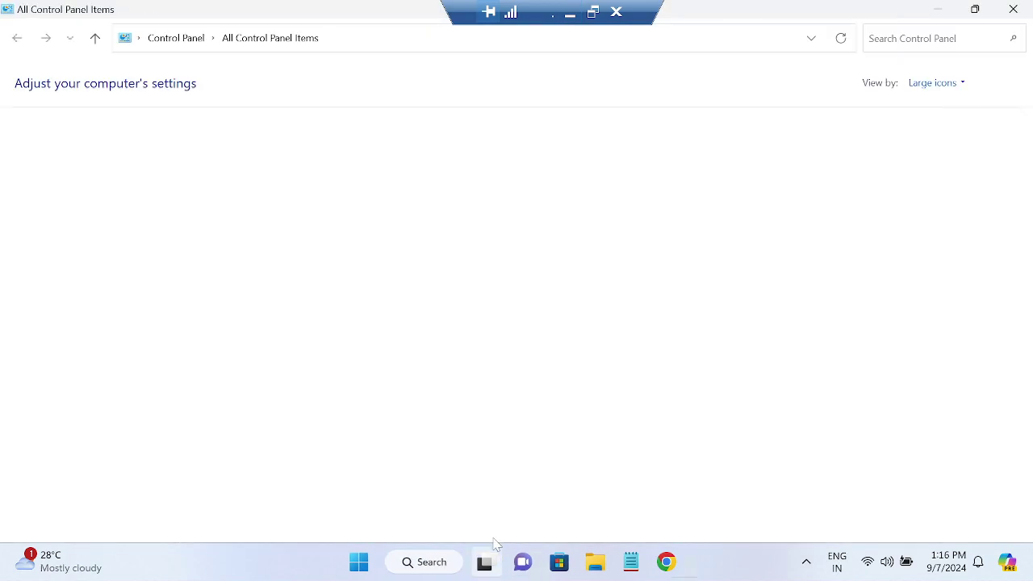
# - Check the remote Sound recording and Remote Audio playback devices, then return to the local computer
pyautogui.click(485, 355)
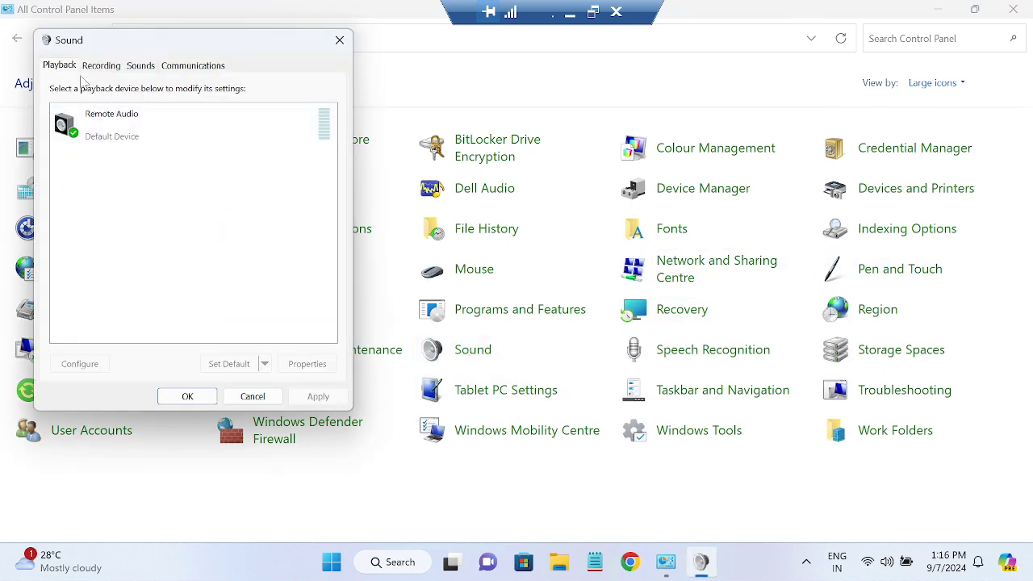
pyautogui.click(113, 70)
pyautogui.click(56, 68)
pyautogui.click(106, 129)
pyautogui.click(102, 70)
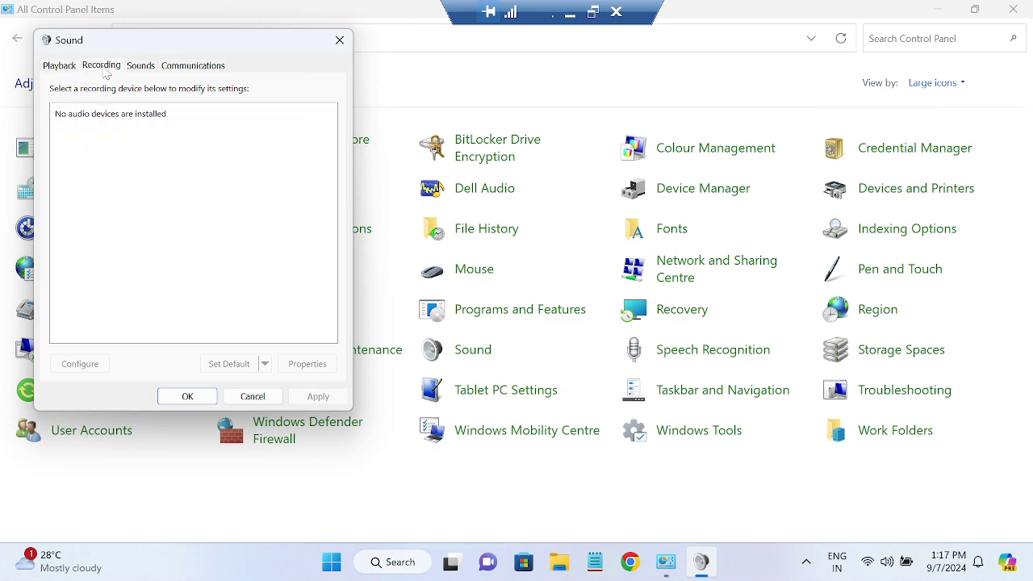
pyautogui.click(569, 12)
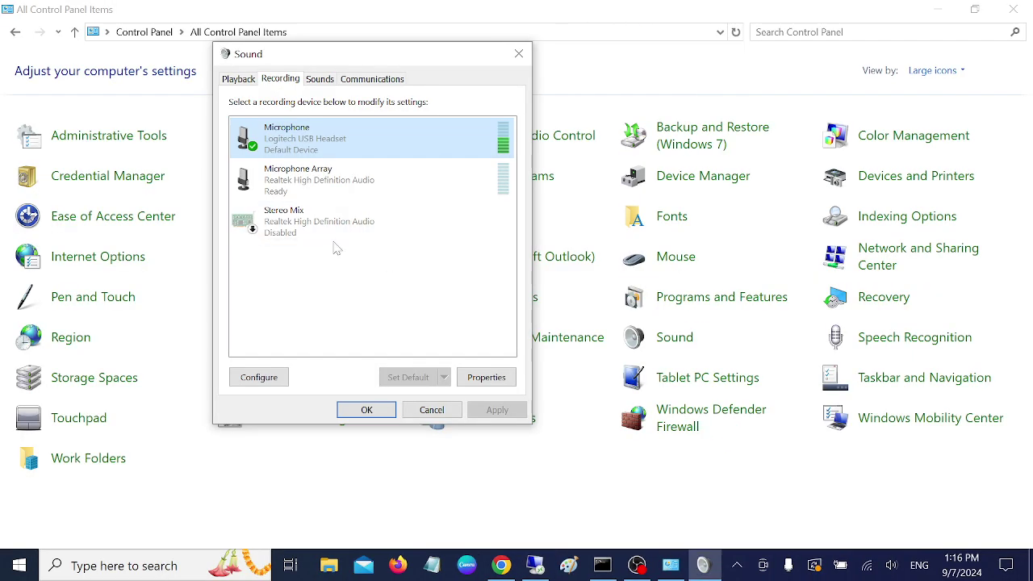
pyautogui.rightClick(311, 139)
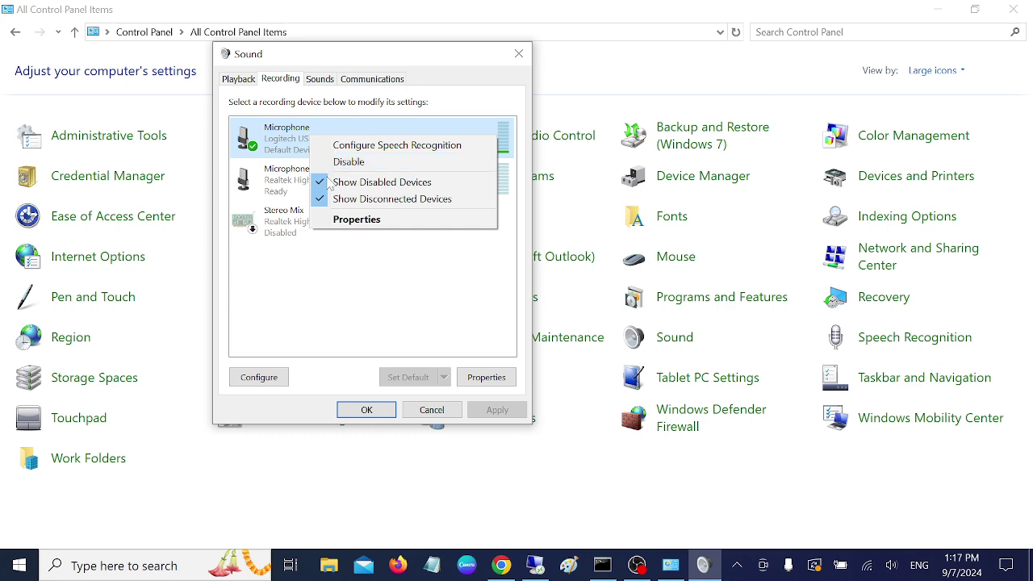
pyautogui.click(375, 219)
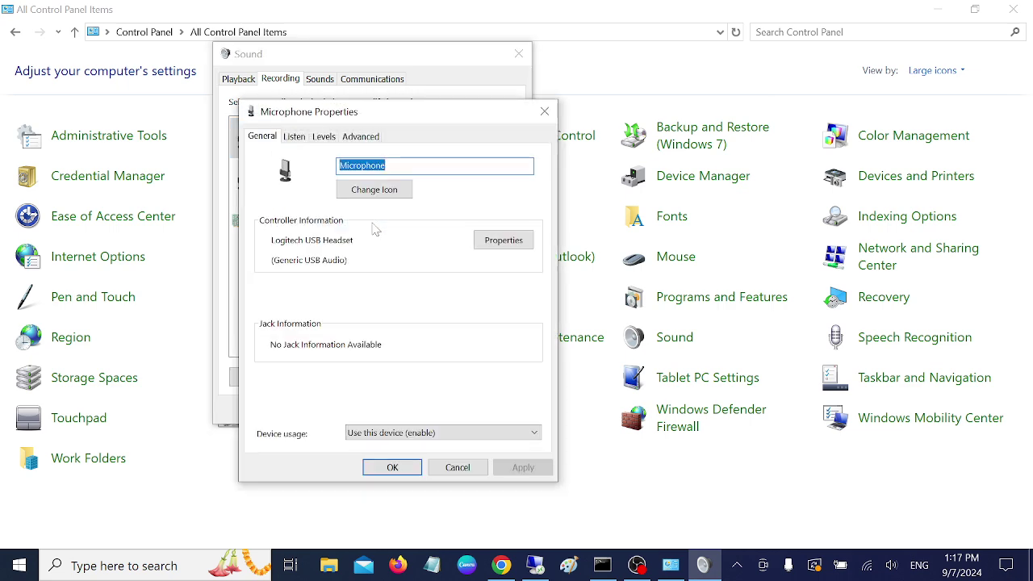
pyautogui.moveTo(419, 121); pyautogui.dragTo(594, 118)
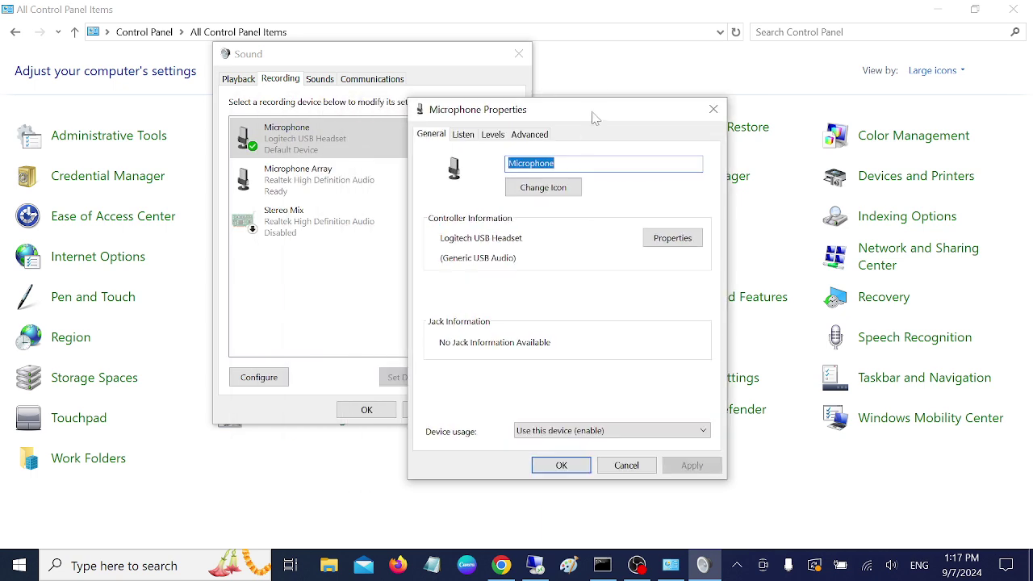
pyautogui.click(494, 135)
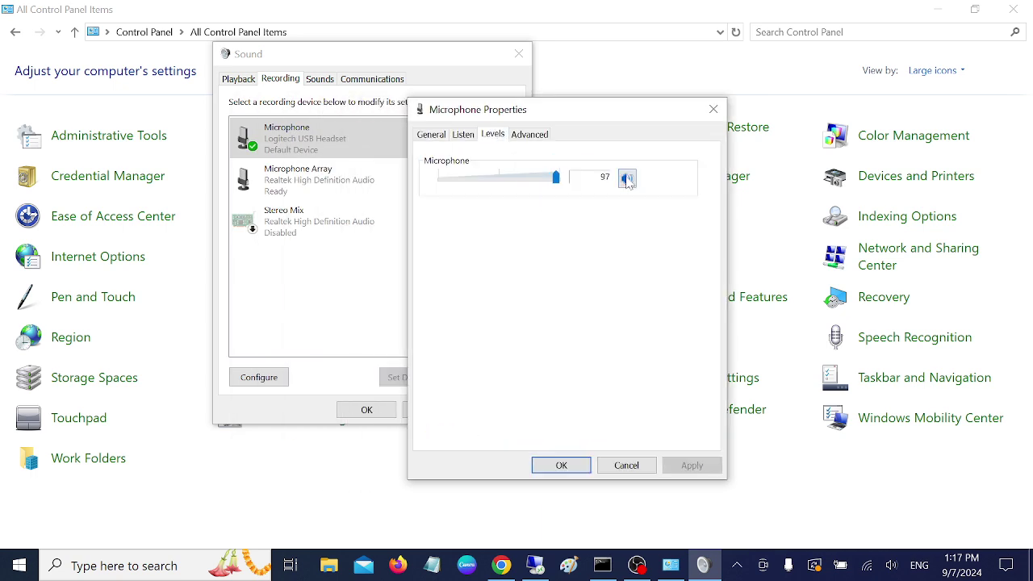
pyautogui.click(713, 109)
pyautogui.doubleClick(367, 194)
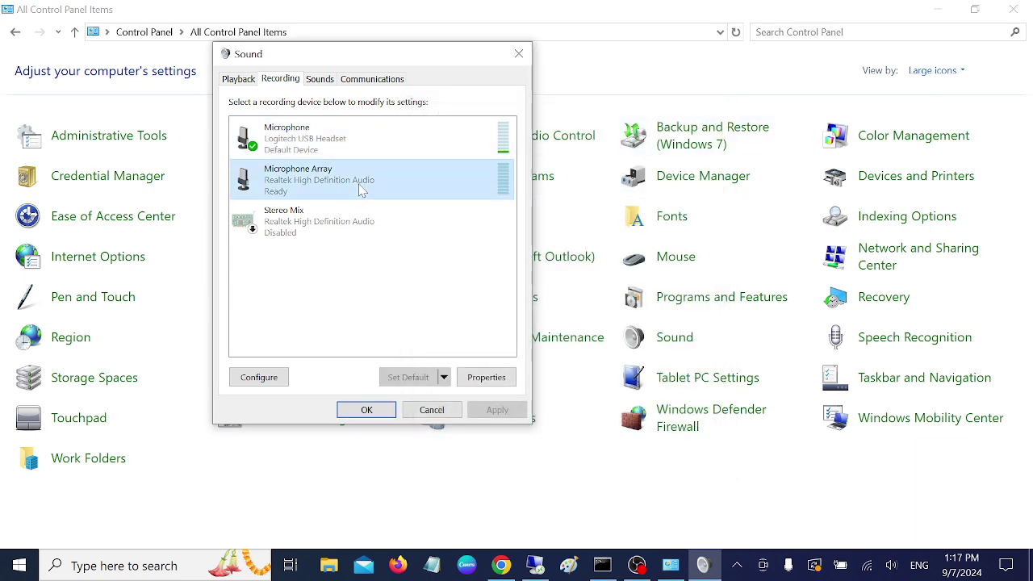
# - Mute the Realtek Microphone Array on its Levels tab and reselect the headset Microphone
pyautogui.click(323, 137)
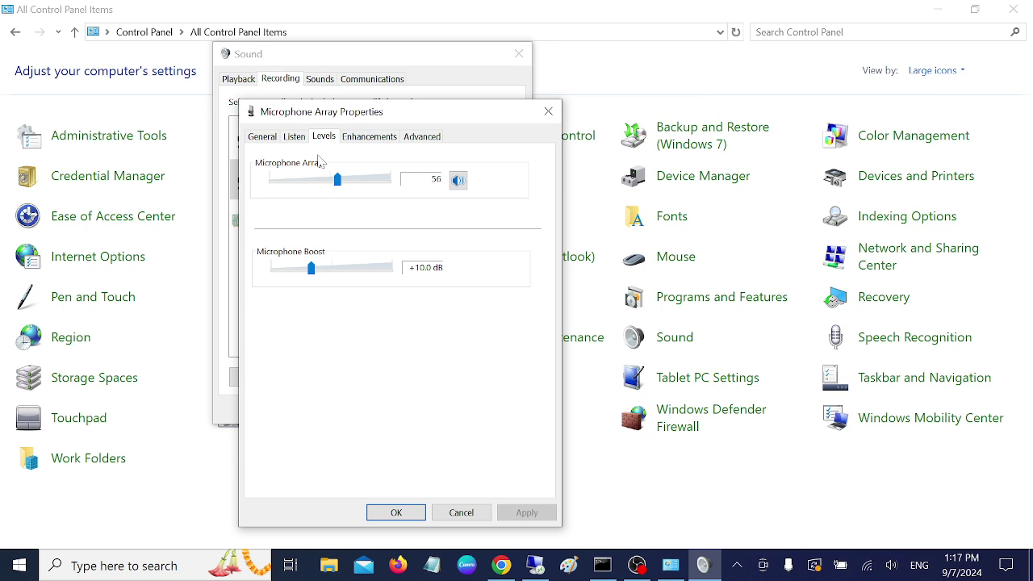
pyautogui.click(467, 182)
pyautogui.click(397, 513)
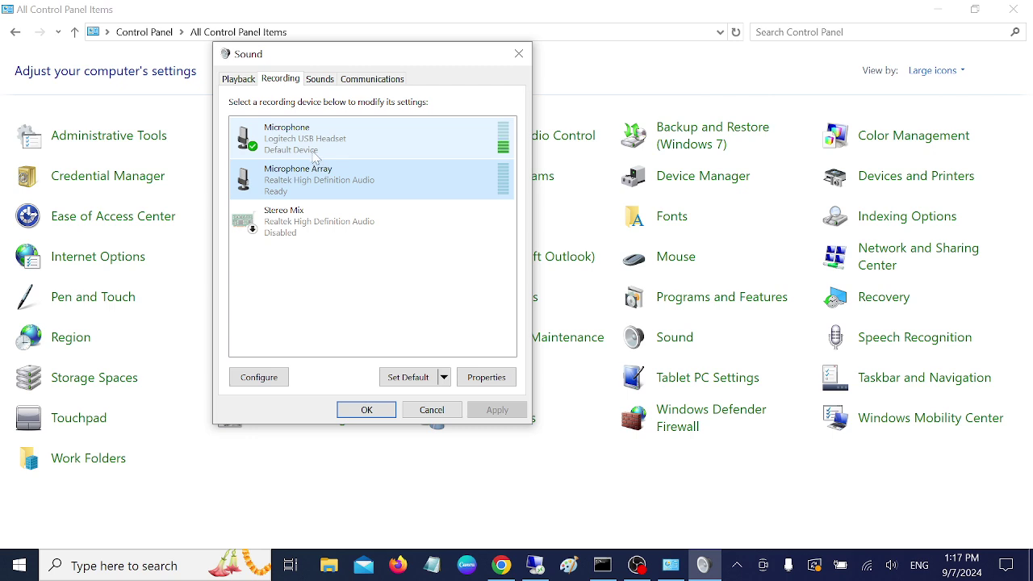
pyautogui.click(315, 151)
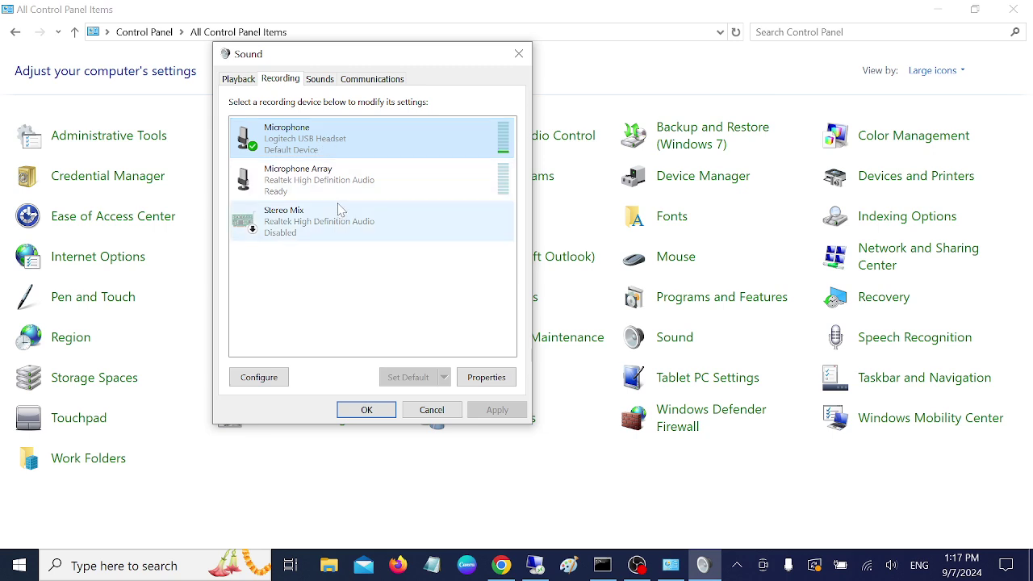
pyautogui.rightClick(336, 142)
pyautogui.click(296, 183)
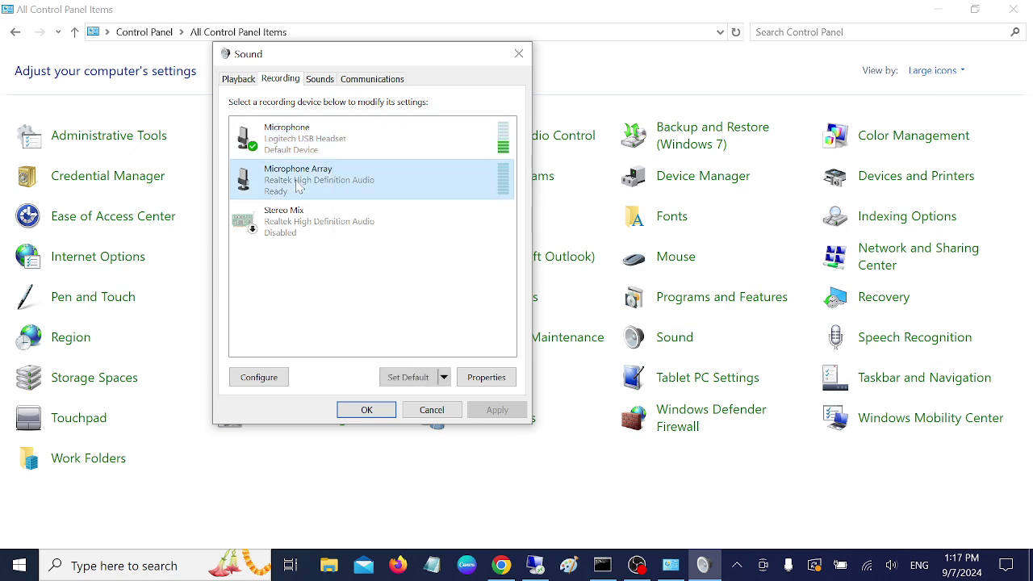
pyautogui.rightClick(296, 181)
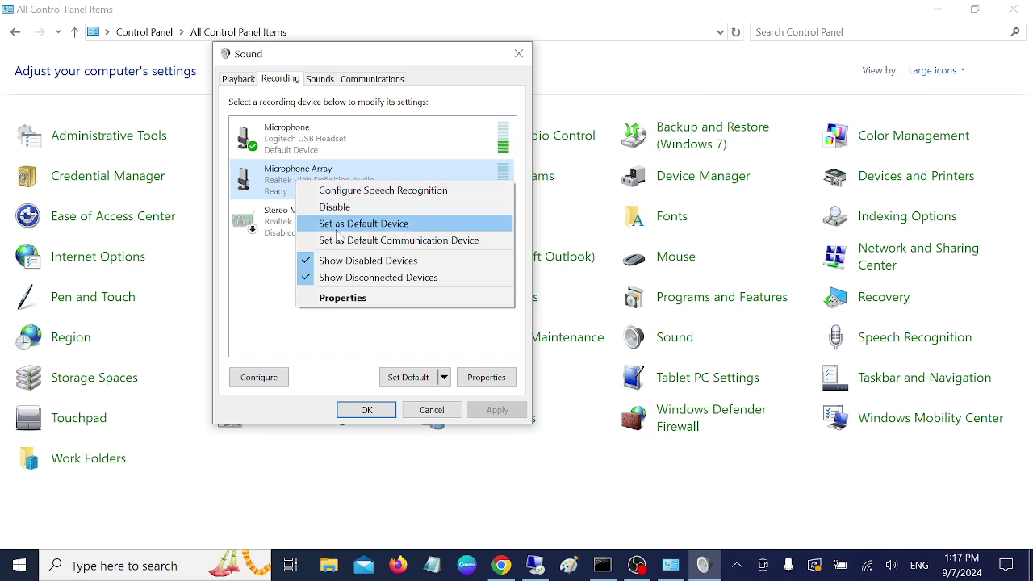
pyautogui.click(267, 187)
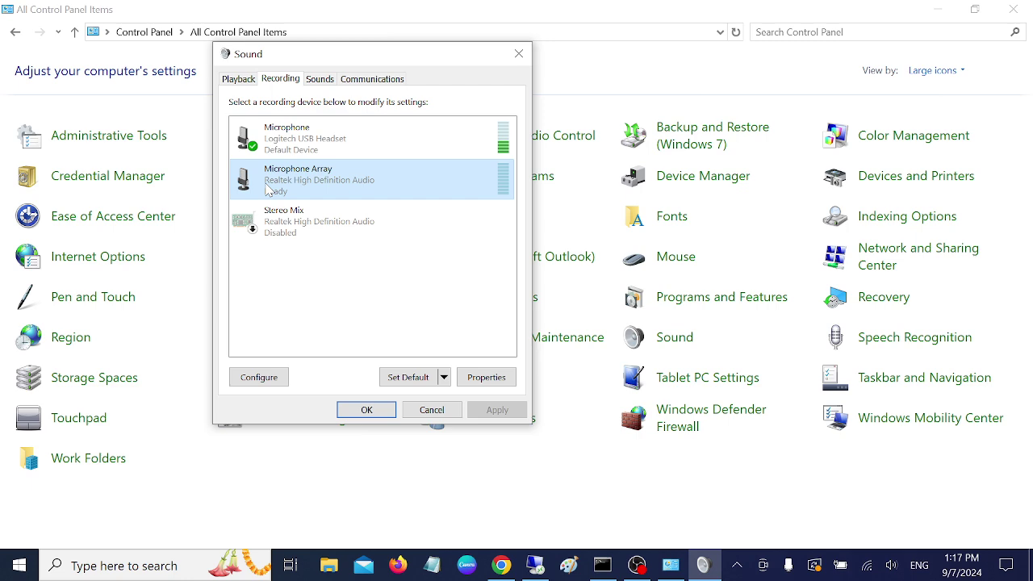
pyautogui.doubleClick(335, 184)
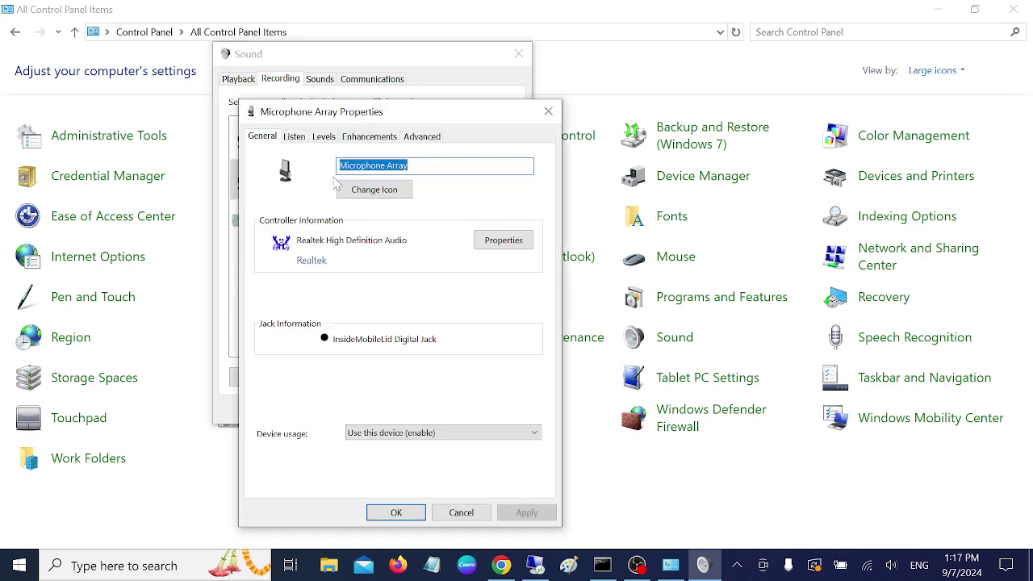
# - Review the Microphone Array's Levels, Listen, Enhancements and Advanced tabs, then confirm with OK
pyautogui.click(325, 138)
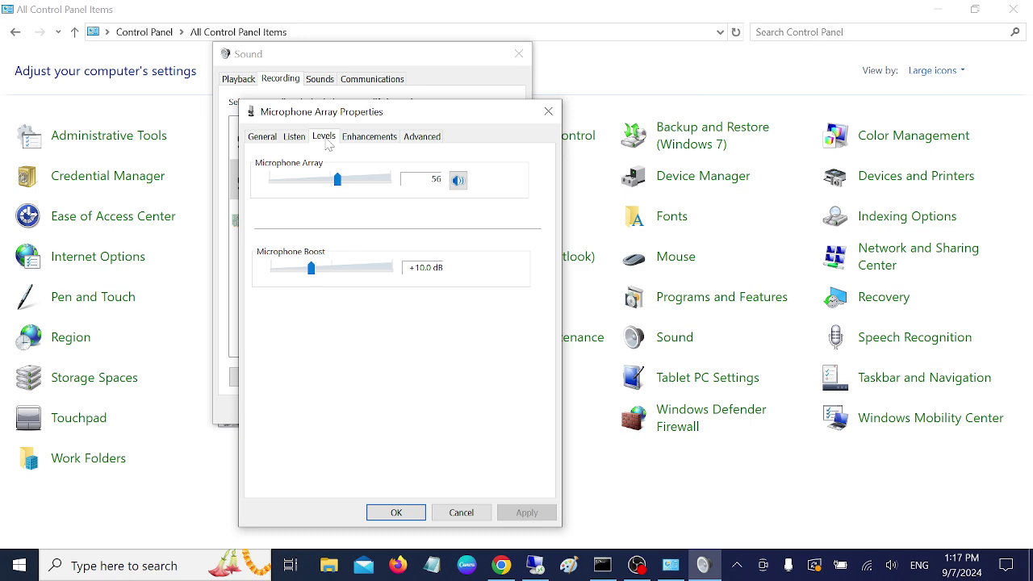
pyautogui.click(300, 139)
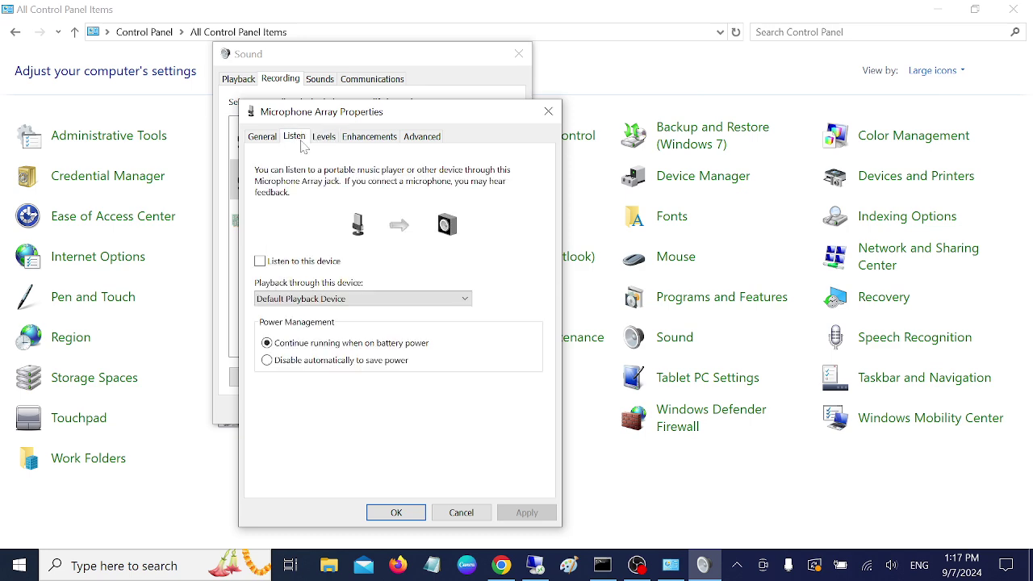
pyautogui.click(354, 139)
pyautogui.click(423, 142)
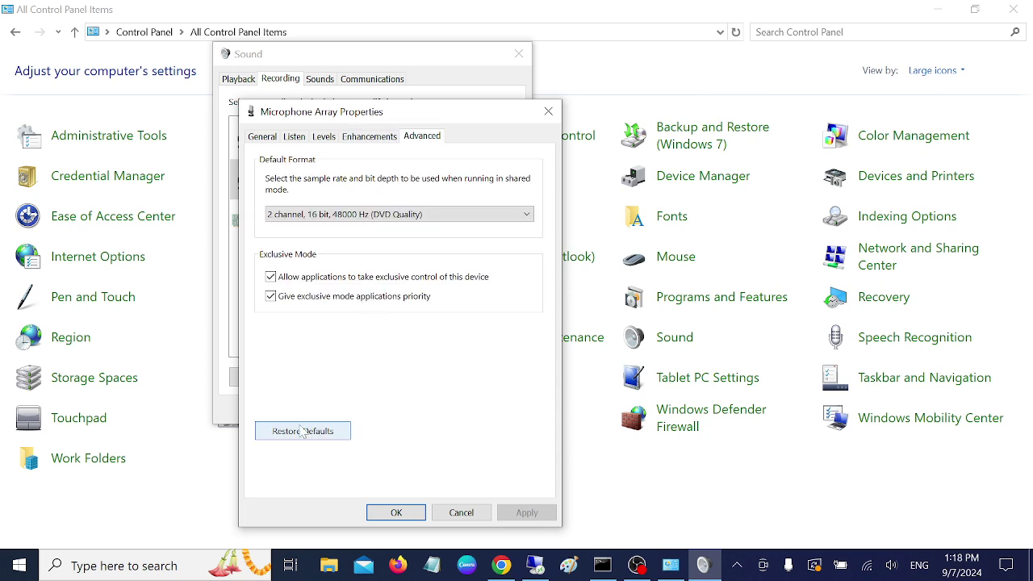
pyautogui.click(396, 513)
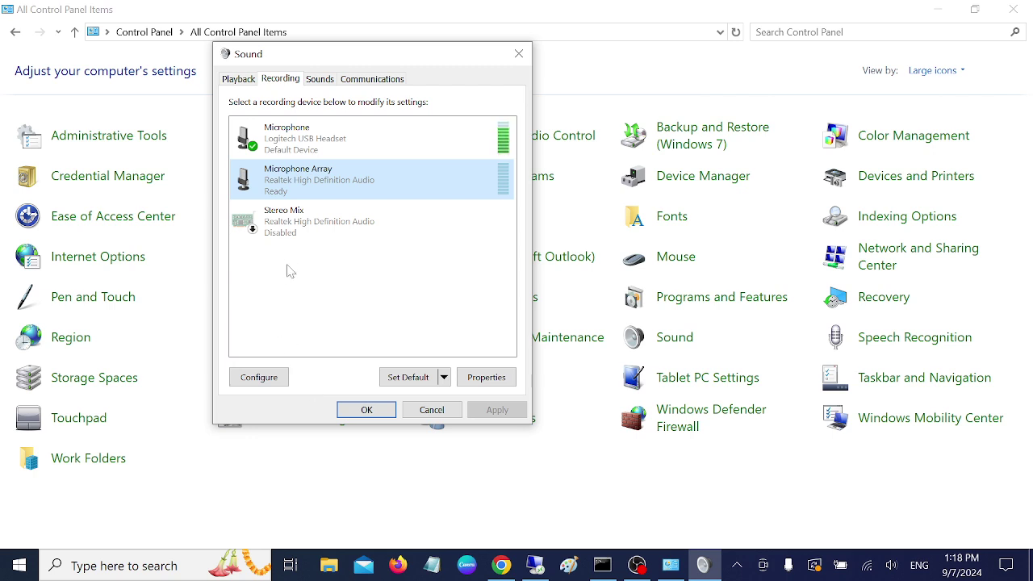
# - Look over the playback devices, then close the Sound dialog
pyautogui.click(239, 84)
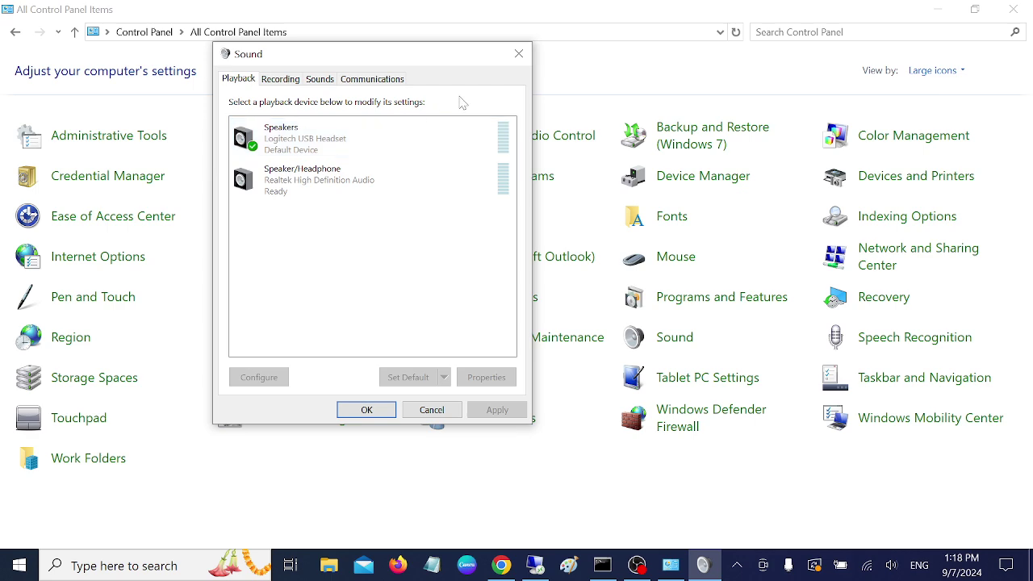
pyautogui.click(518, 55)
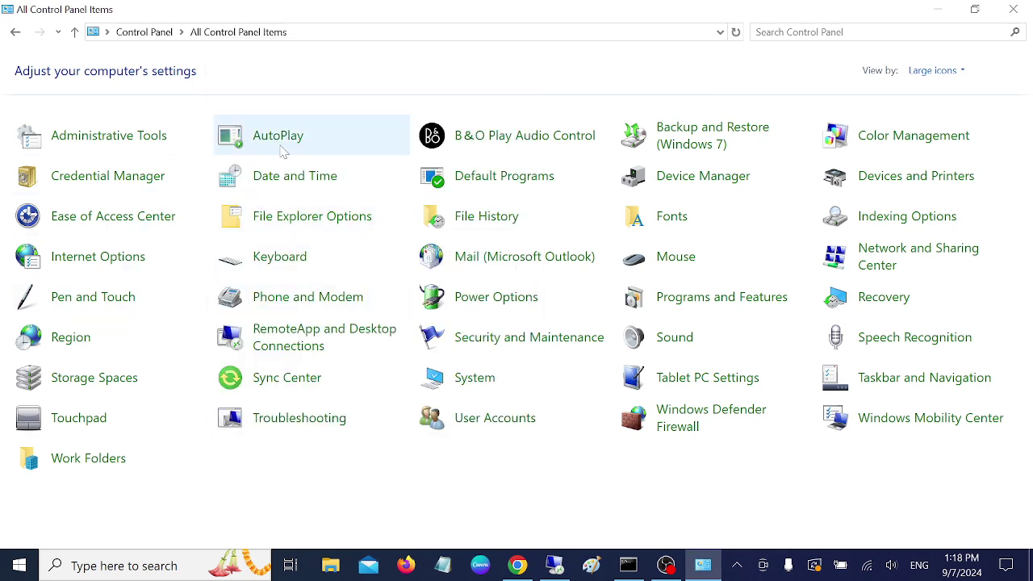
# - Close Control Panel and bring up the Start menu
pyautogui.click(1014, 10)
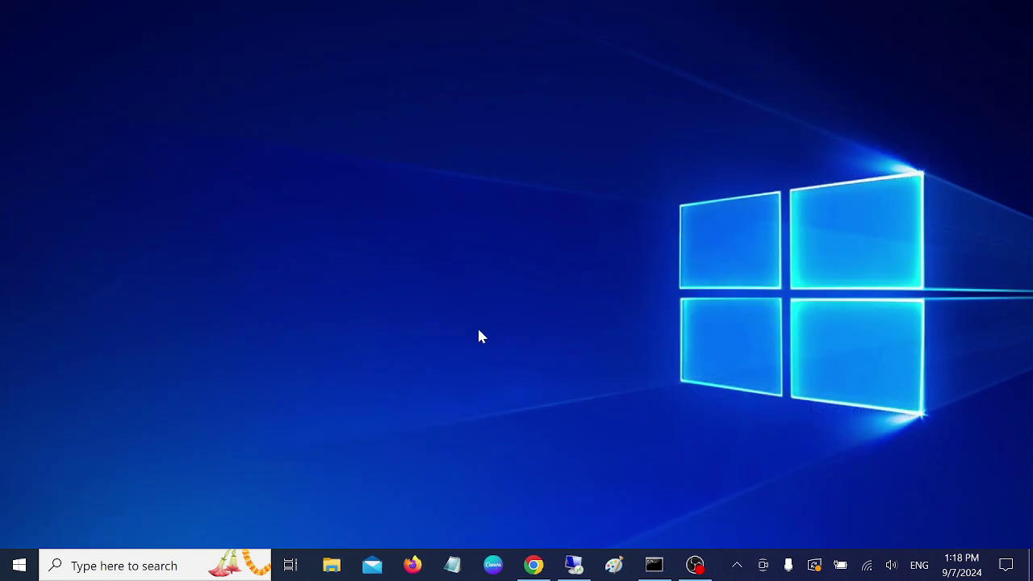
pyautogui.click(20, 569)
pyautogui.click(19, 568)
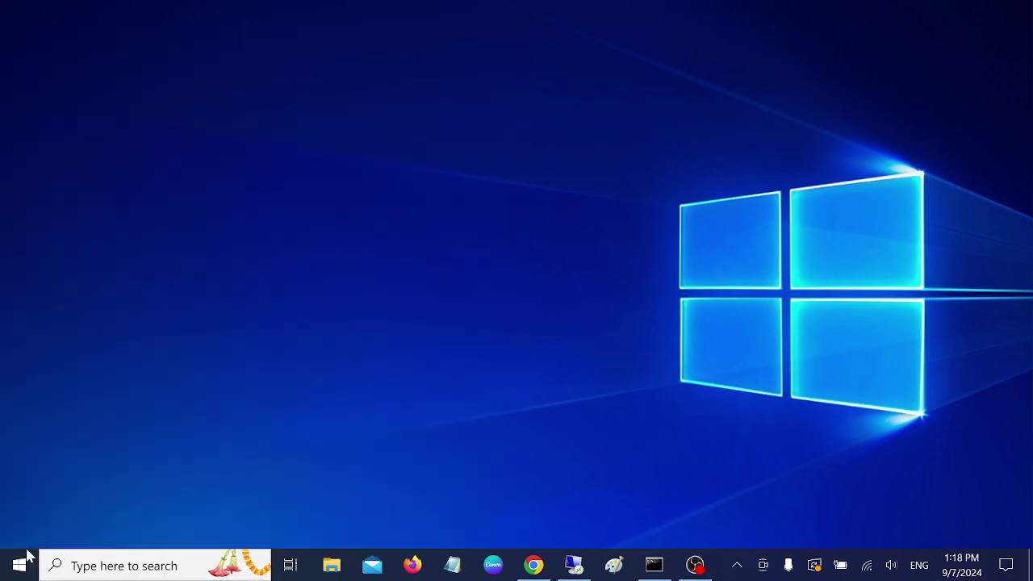
pyautogui.click(18, 567)
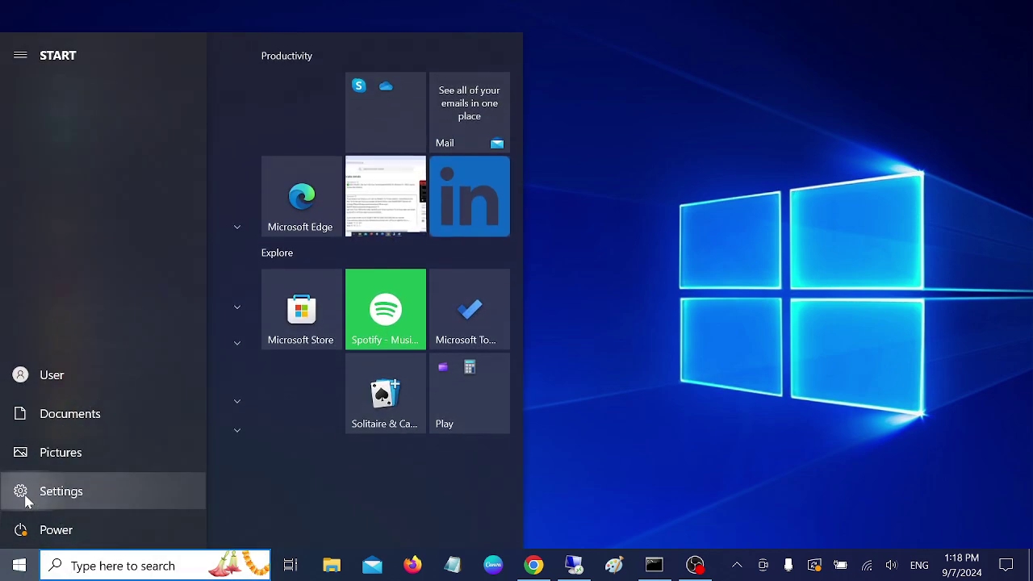
# - In Settings' Privacy > Microphone page, switch the Photos app's microphone access On
pyautogui.click(23, 491)
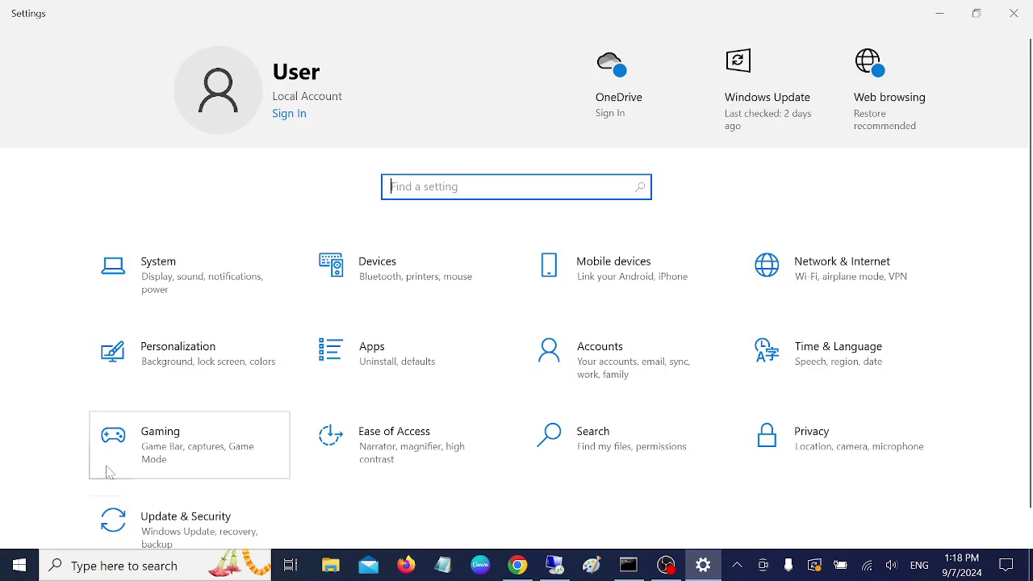
pyautogui.click(840, 456)
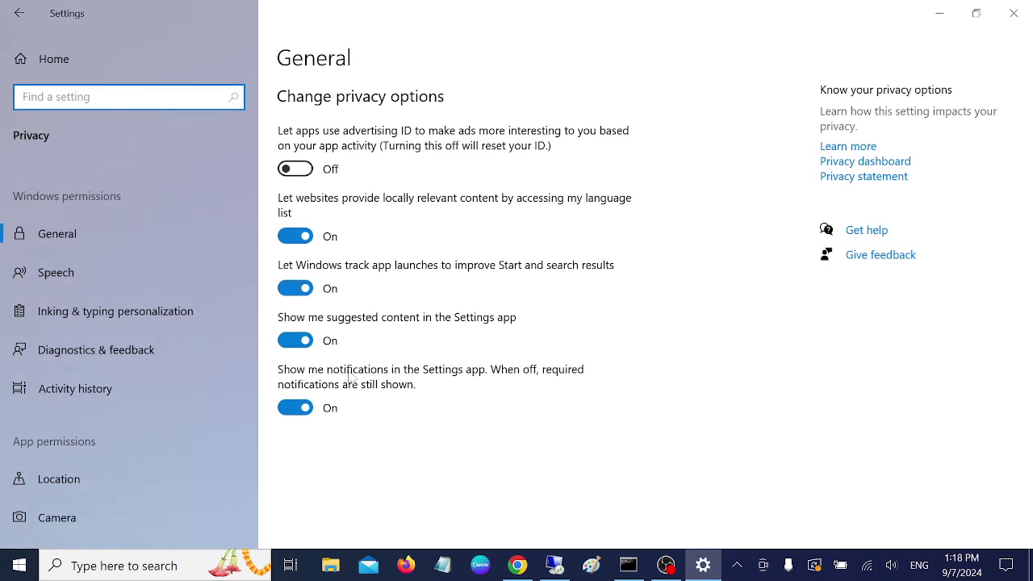
pyautogui.scroll(-3, 177, 408)
pyautogui.click(117, 442)
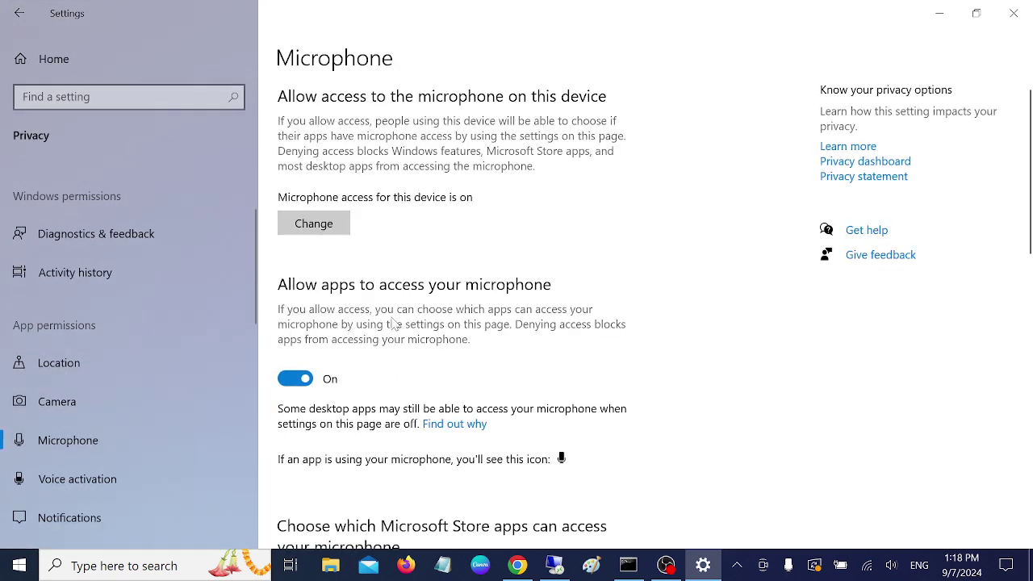
pyautogui.scroll(-2, 371, 275)
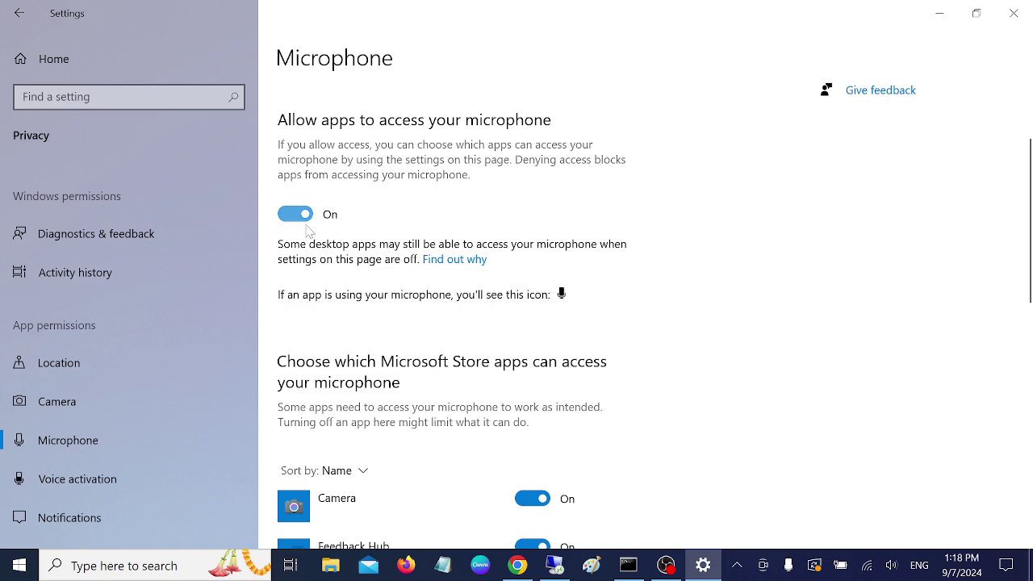
pyautogui.scroll(-4, 321, 224)
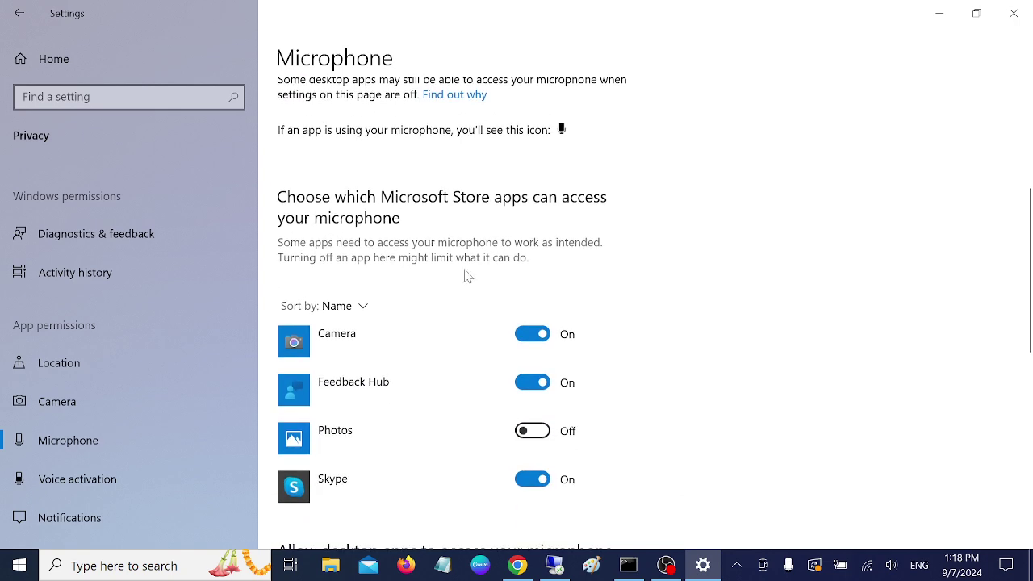
pyautogui.click(540, 277)
pyautogui.scroll(-4, 476, 274)
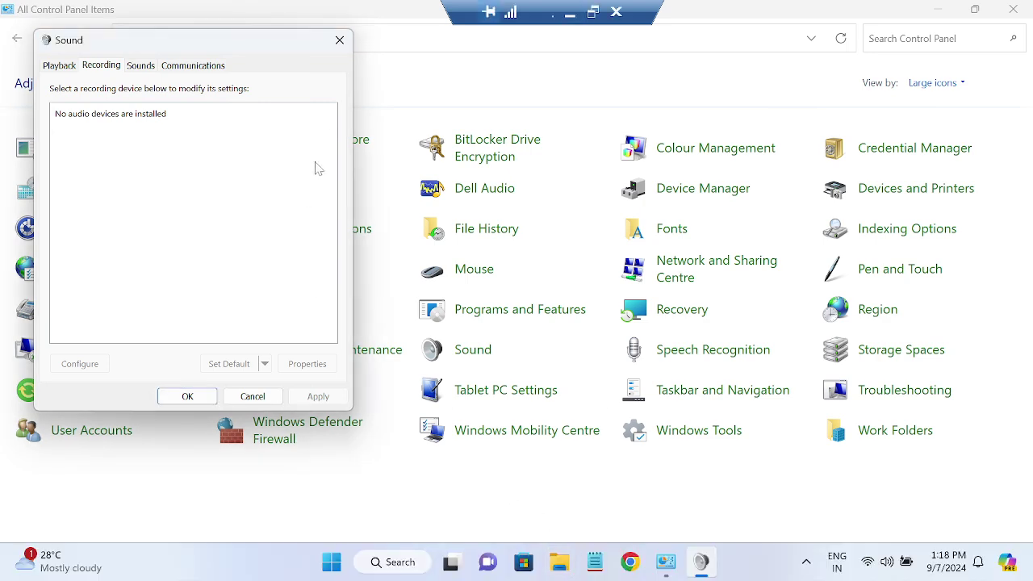
# - Close the remote Sound dialog and Control Panel, then open Settings' Privacy & security microphone page
pyautogui.click(339, 40)
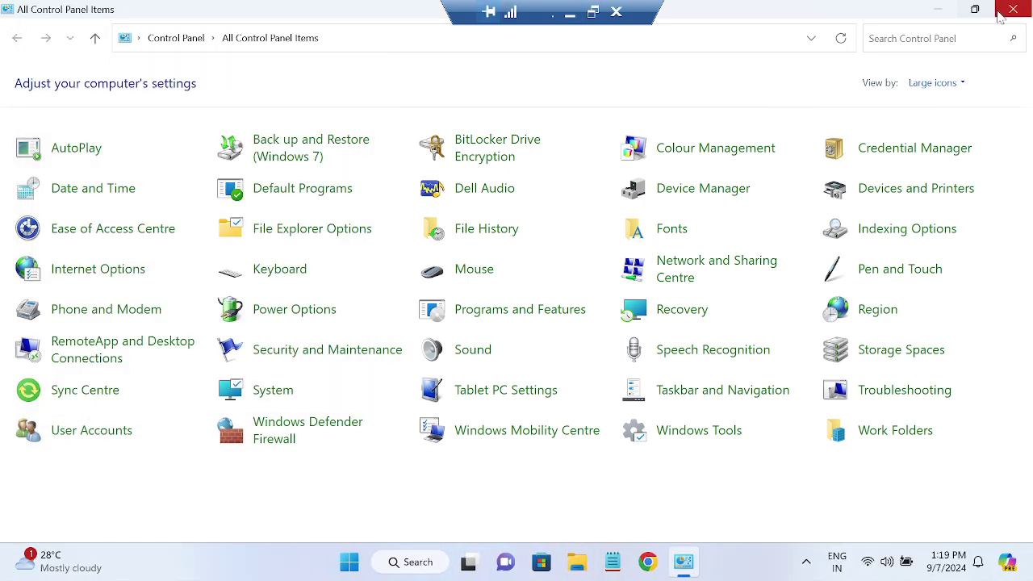
pyautogui.click(1013, 9)
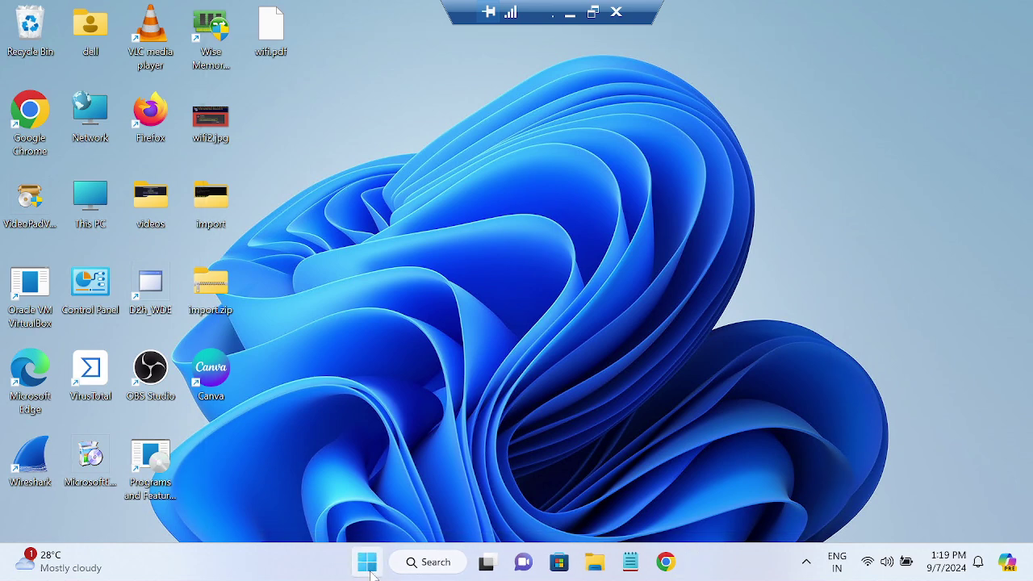
pyautogui.click(367, 563)
pyautogui.click(553, 192)
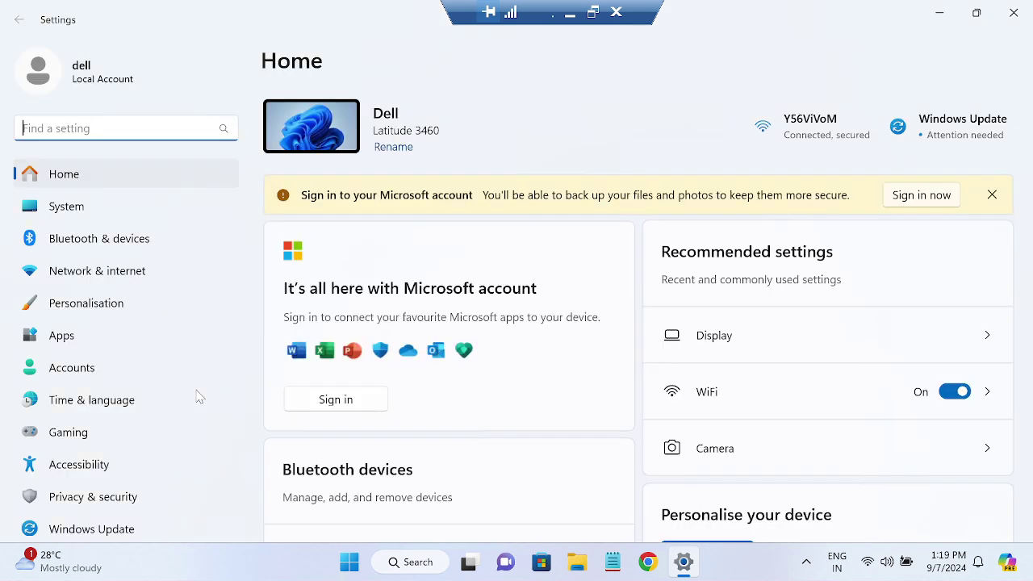
pyautogui.scroll(-1, 189, 420)
pyautogui.click(129, 488)
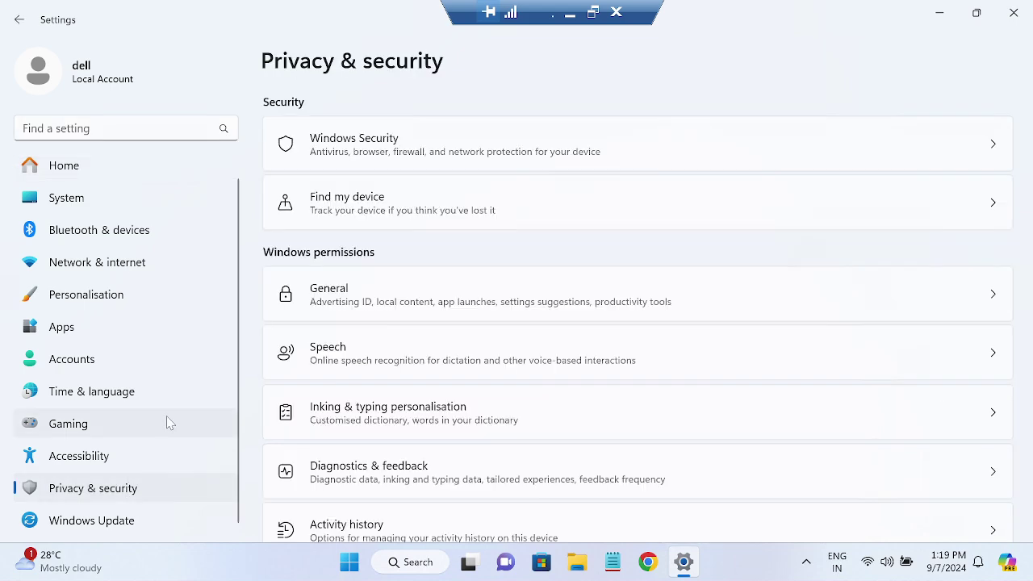
pyautogui.scroll(-3, 394, 388)
pyautogui.scroll(-3, 395, 388)
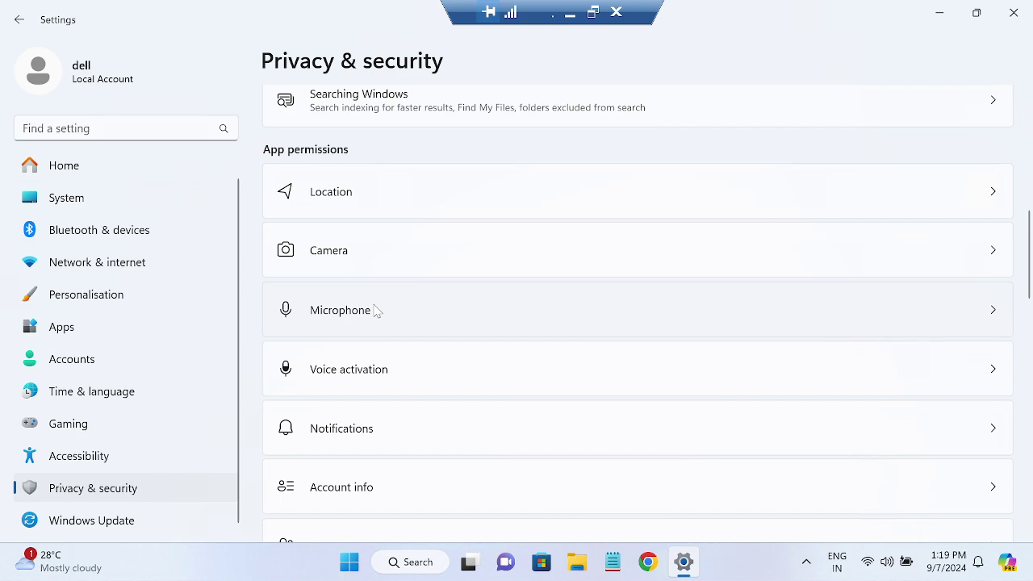
pyautogui.click(375, 311)
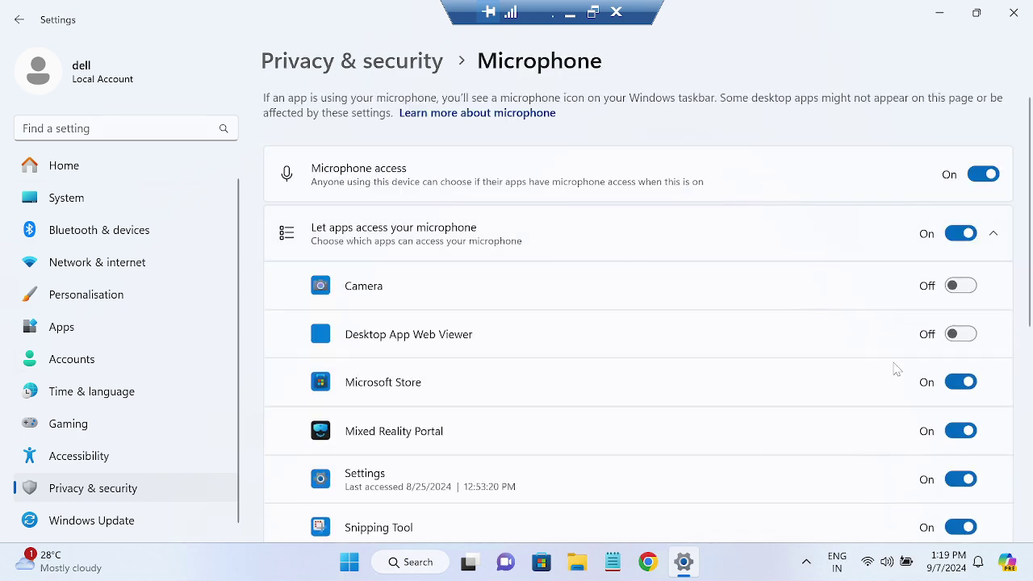
# - Allow Camera and Desktop App Web Viewer microphone access, toggle device access off and on, close Settings
pyautogui.click(974, 287)
pyautogui.click(961, 334)
pyautogui.click(982, 174)
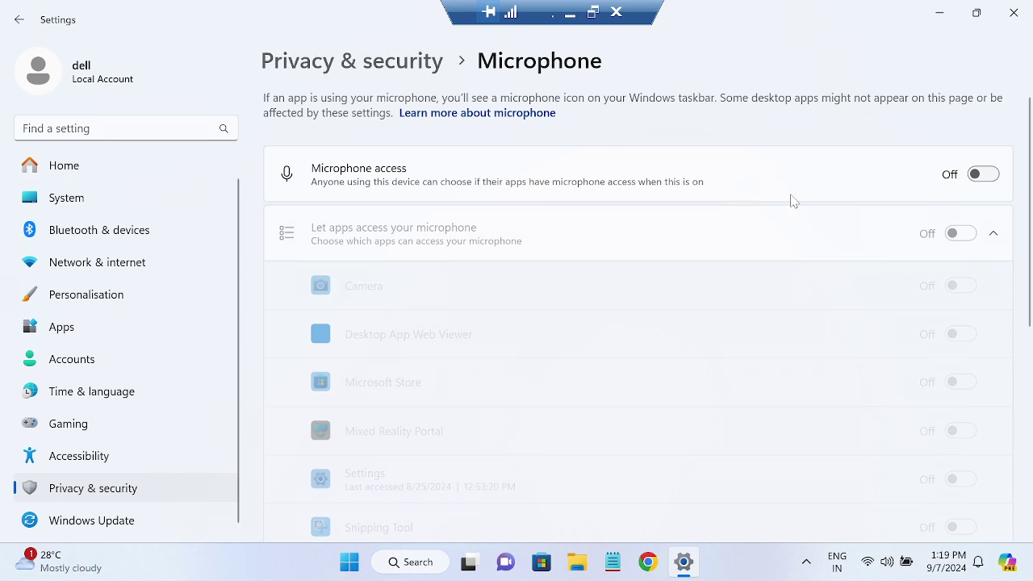
pyautogui.click(982, 175)
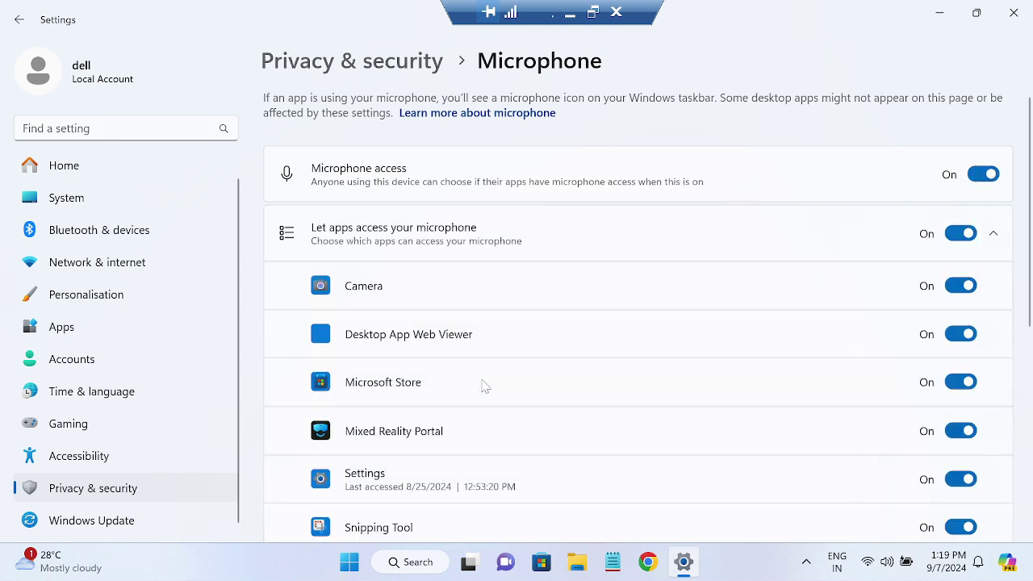
pyautogui.scroll(-5, 484, 385)
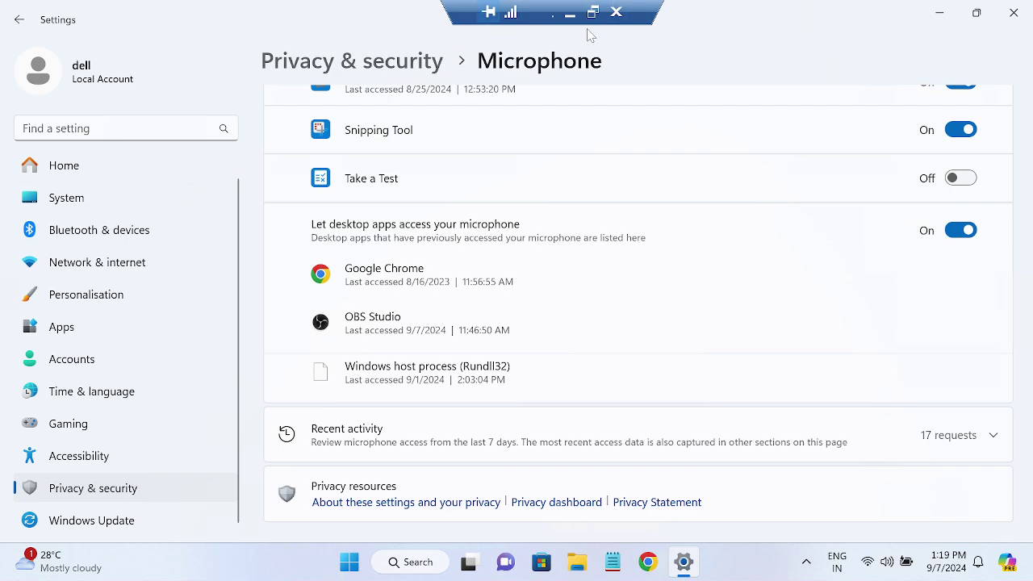
pyautogui.click(1014, 13)
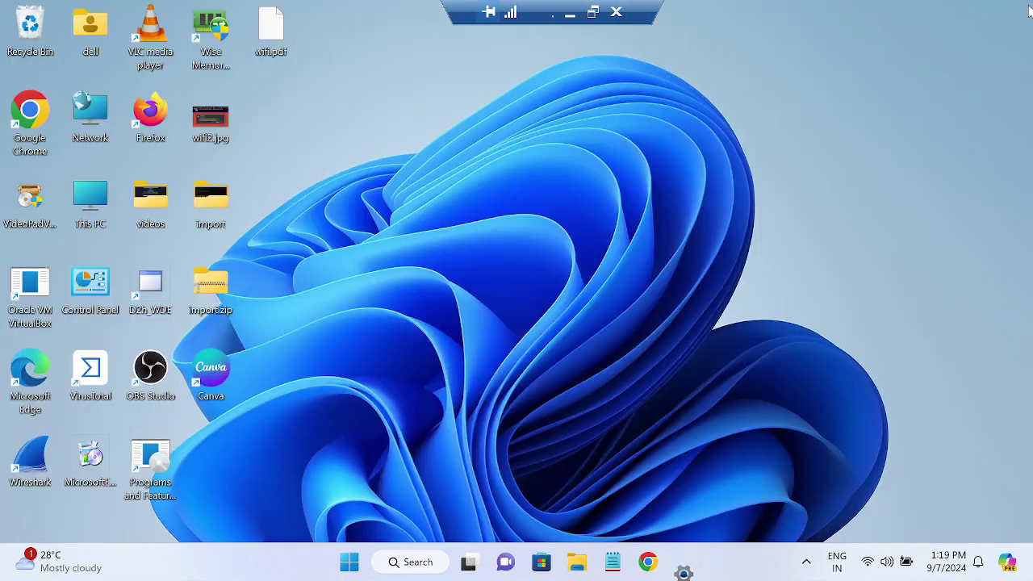
# - Leave the remote session, clear the local desktop, and bring up Windows search
pyautogui.click(567, 14)
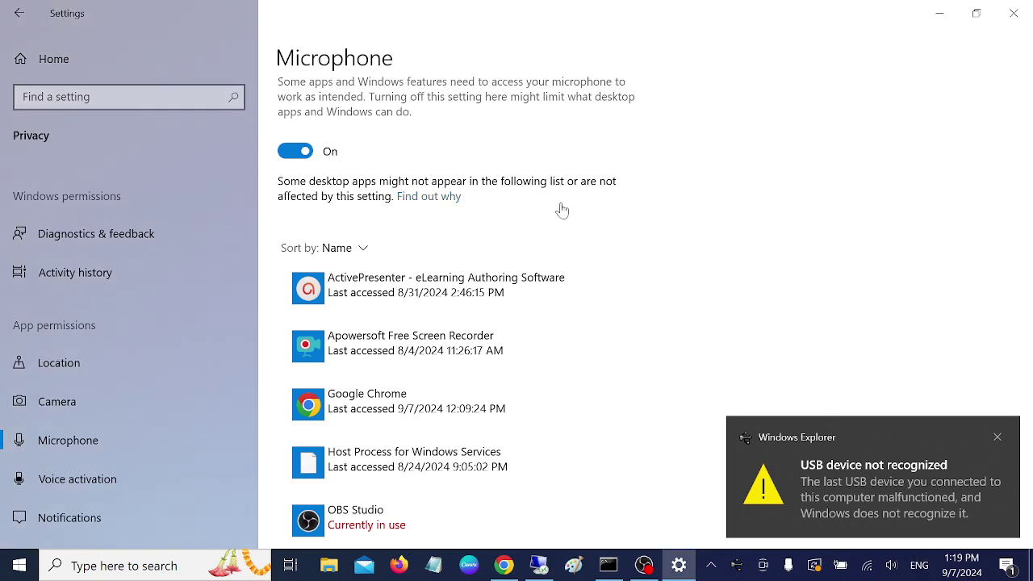
pyautogui.hotkey('alt', 'Tab')
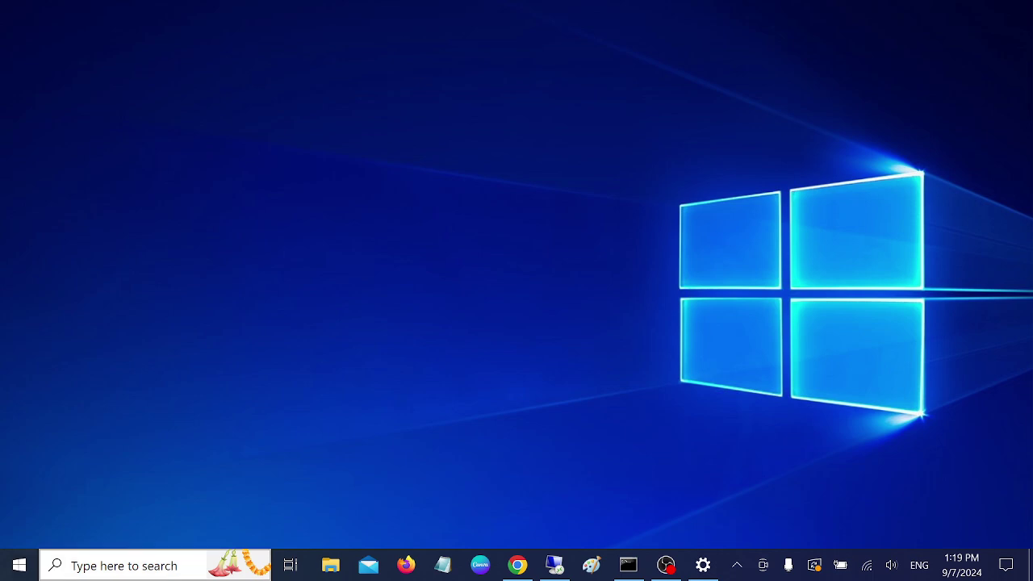
pyautogui.click(111, 566)
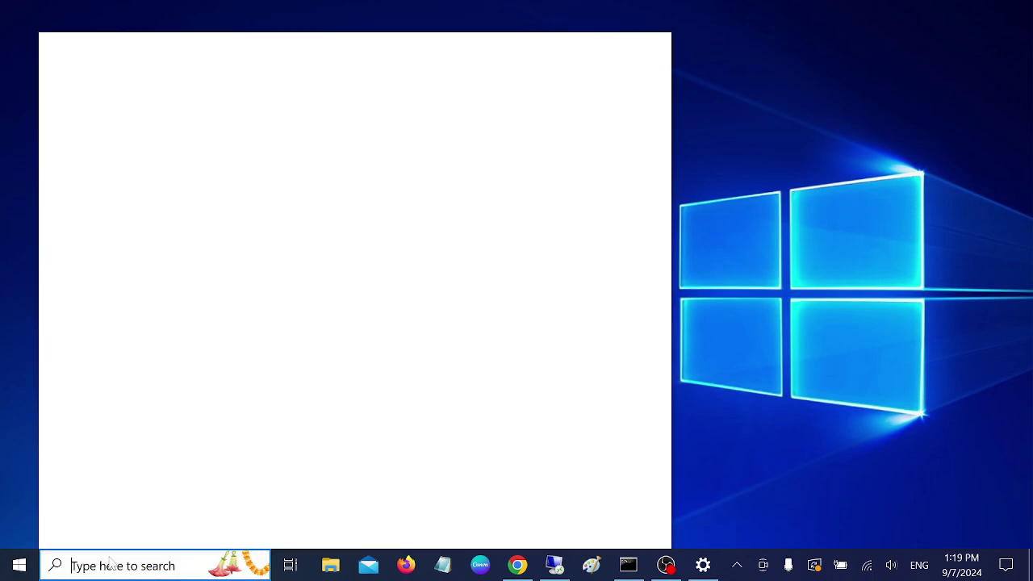
# - Open Device Manager, expand Sound, video and game controllers, and right-click Realtek High Definition Audio
pyautogui.write('dev')
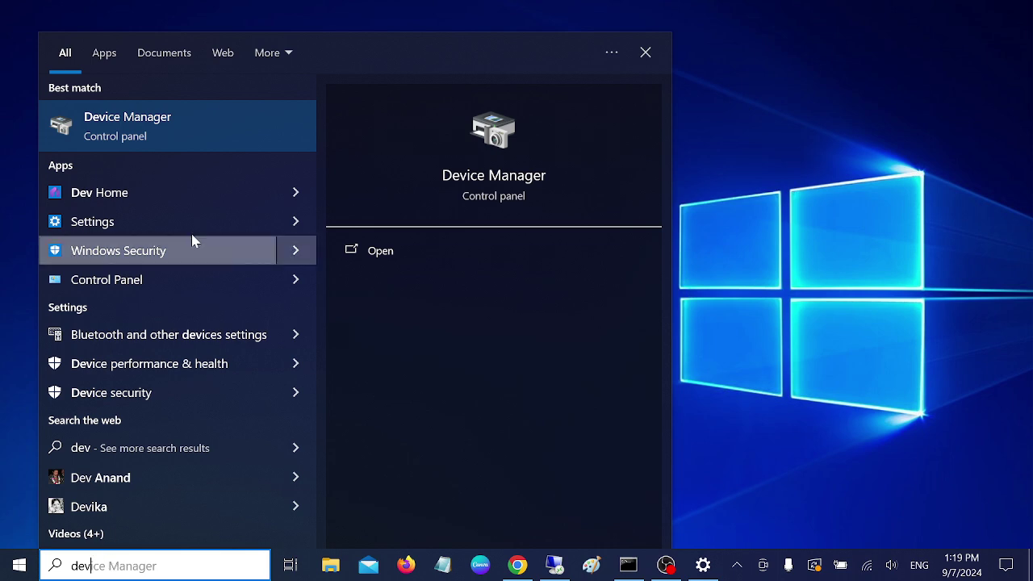
pyautogui.click(223, 137)
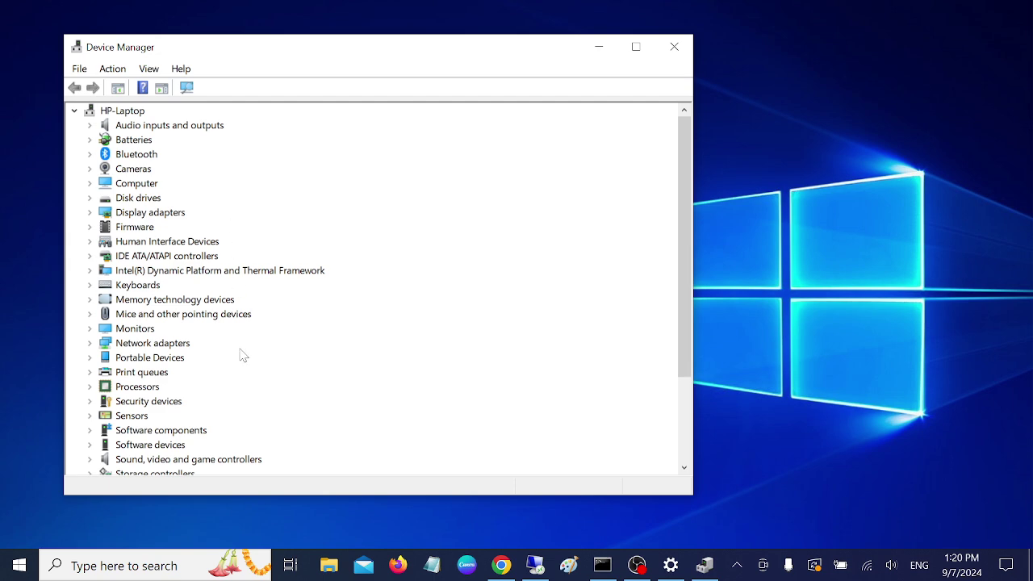
pyautogui.scroll(-3, 245, 347)
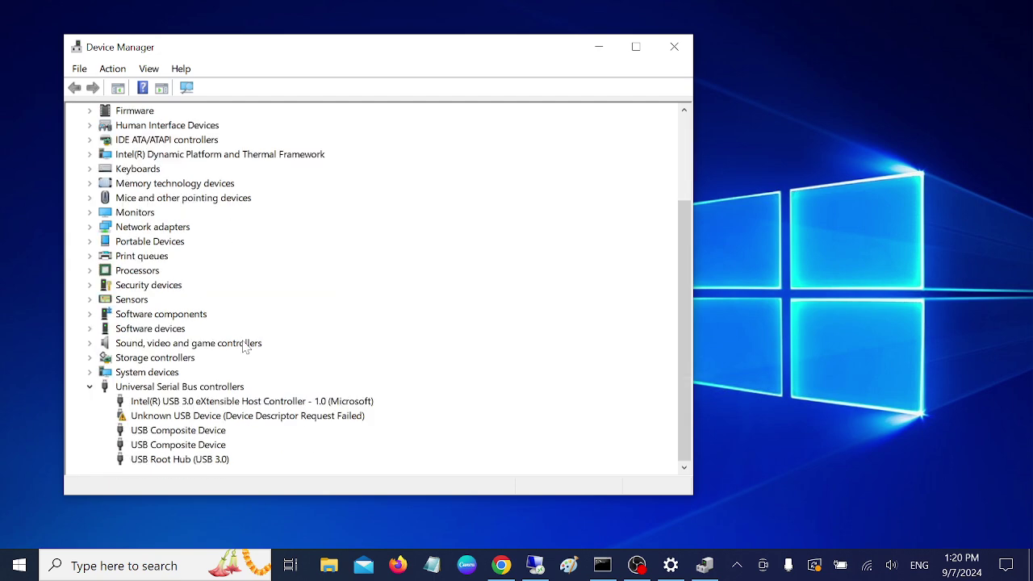
pyautogui.doubleClick(156, 343)
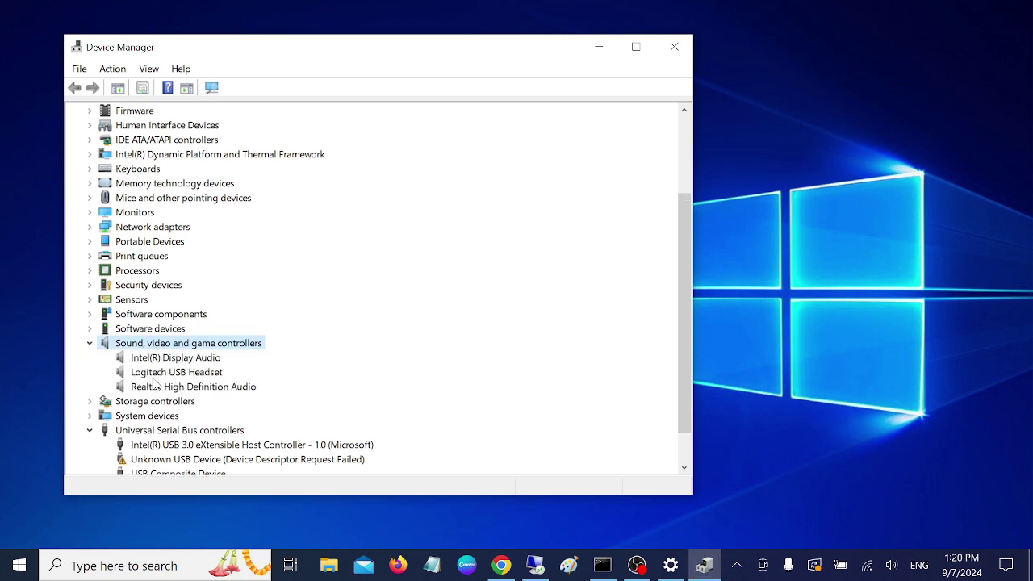
pyautogui.click(154, 377)
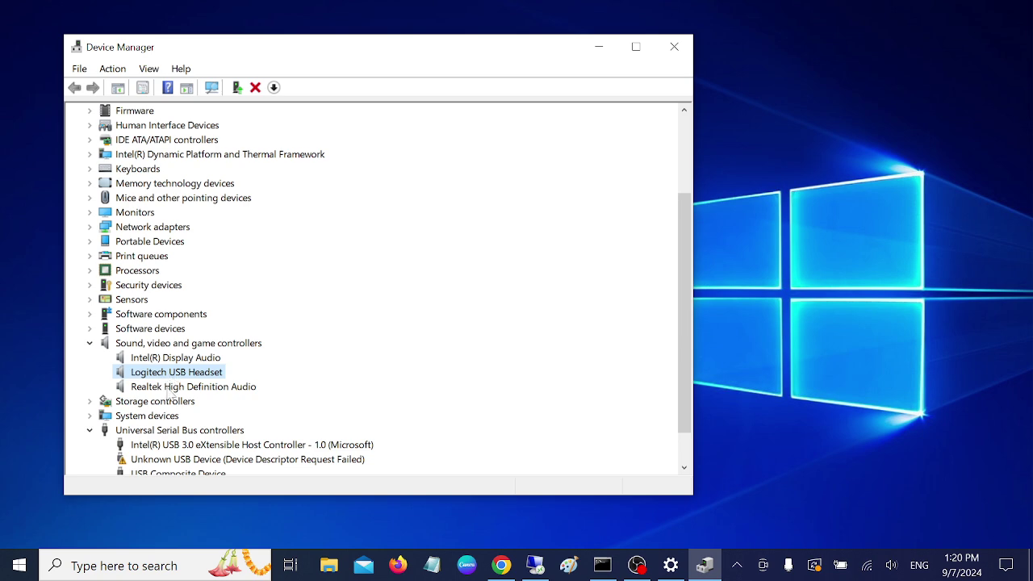
pyautogui.click(177, 391)
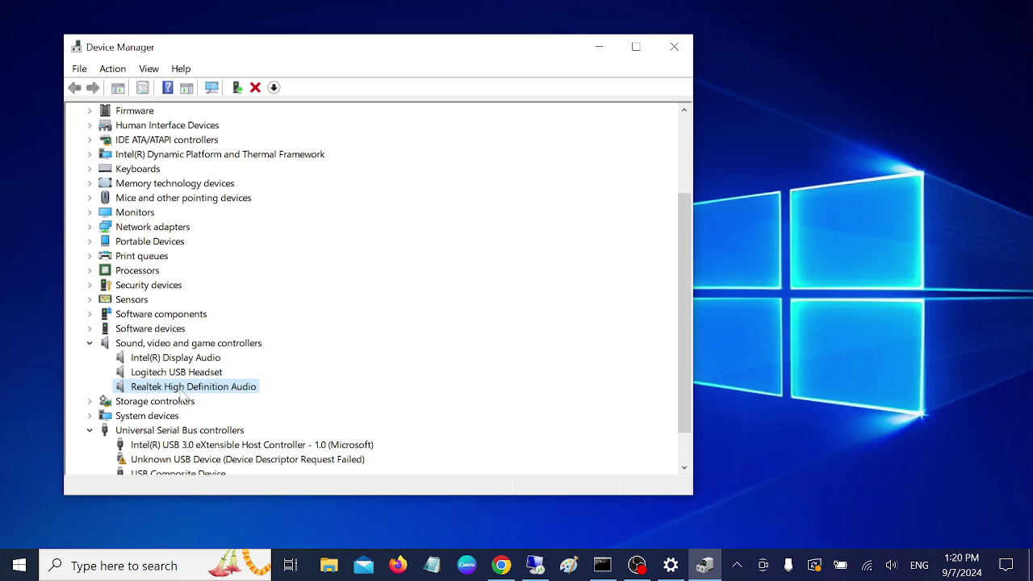
pyautogui.rightClick(184, 397)
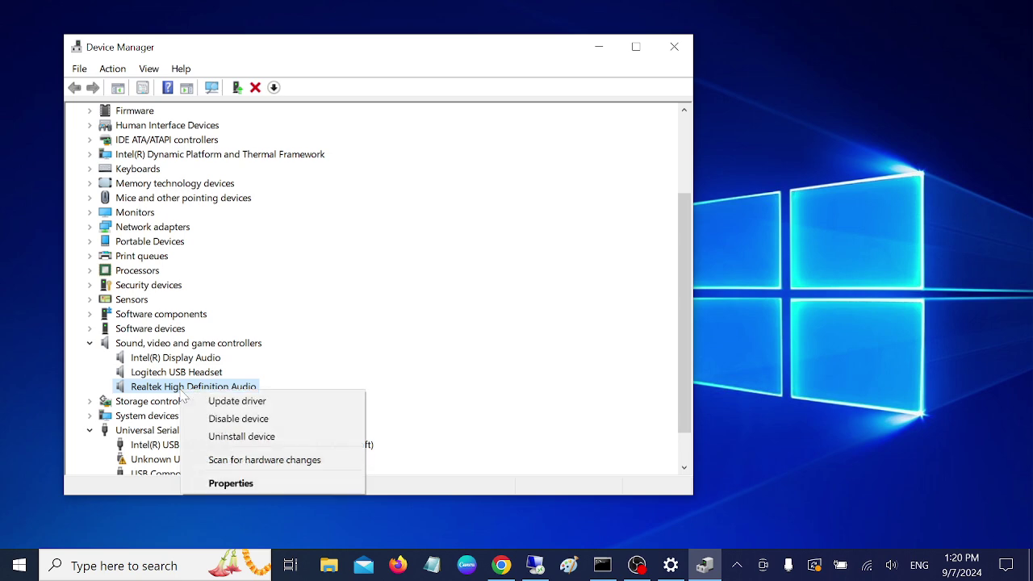
pyautogui.click(244, 406)
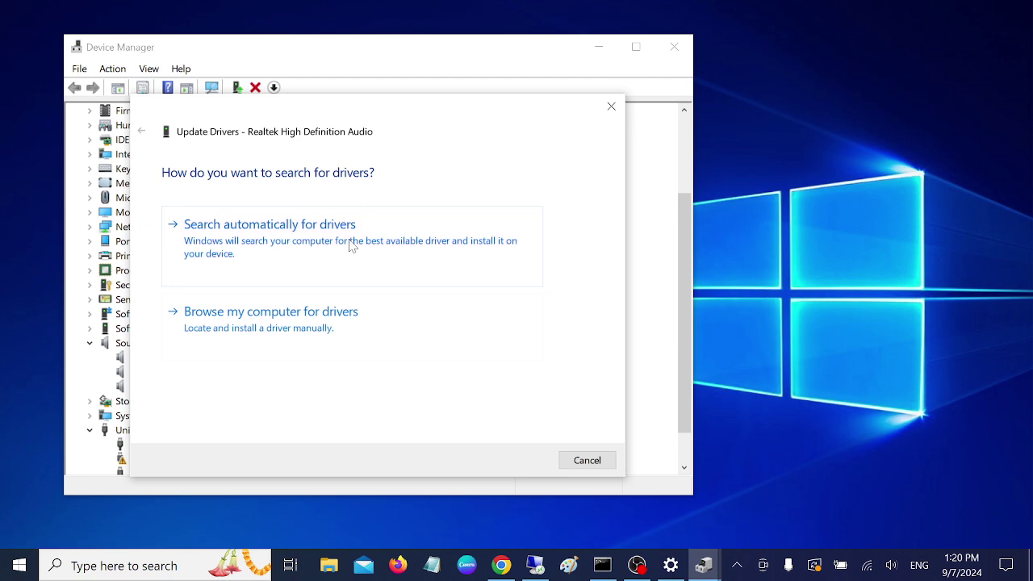
pyautogui.click(351, 246)
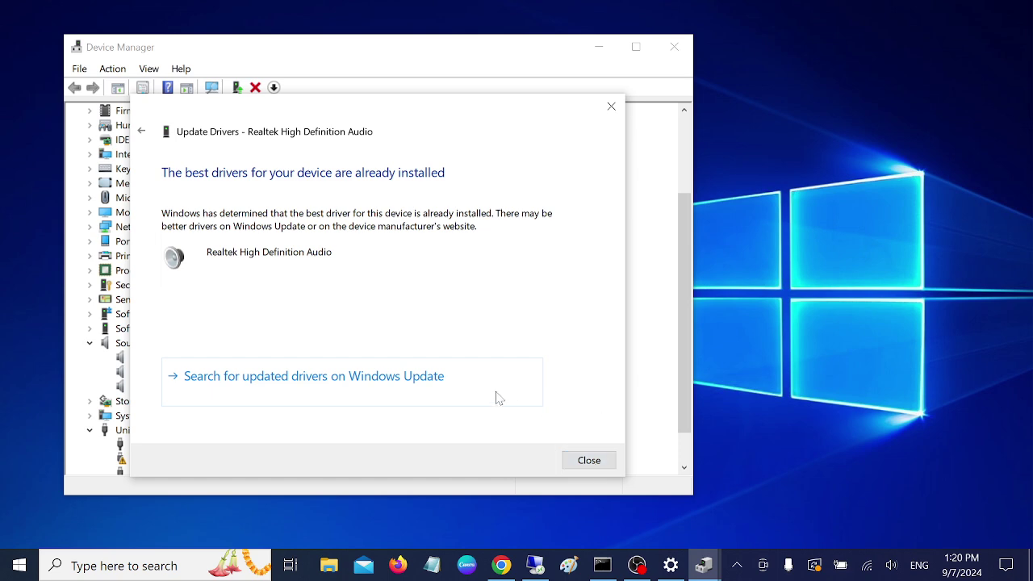
pyautogui.click(570, 465)
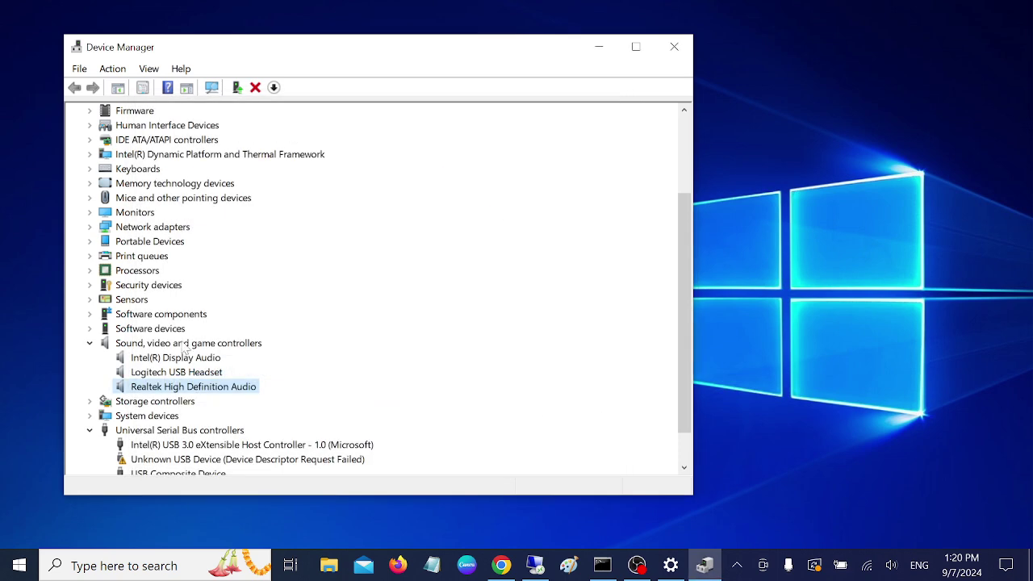
pyautogui.rightClick(188, 390)
pyautogui.click(232, 402)
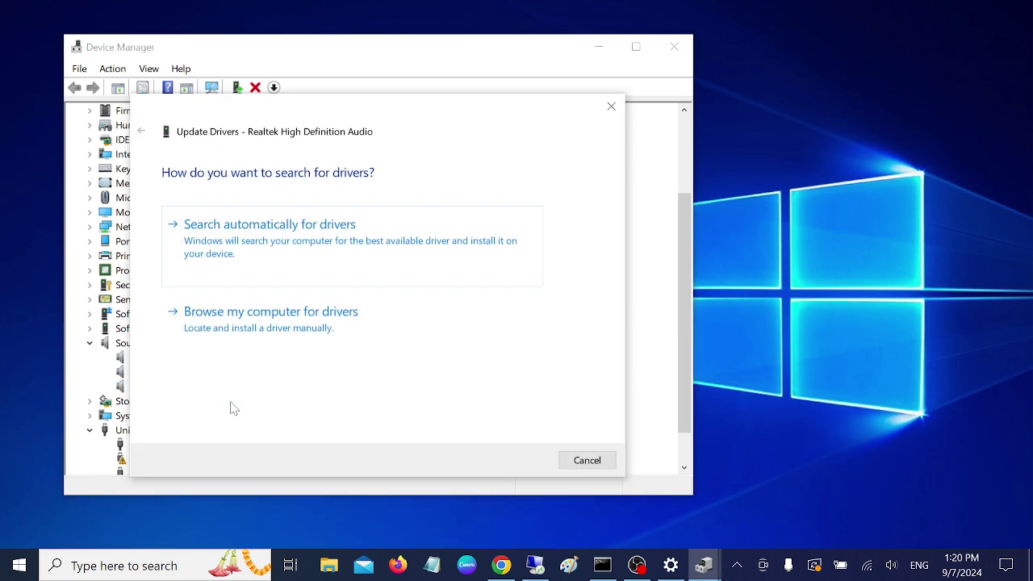
pyautogui.click(286, 329)
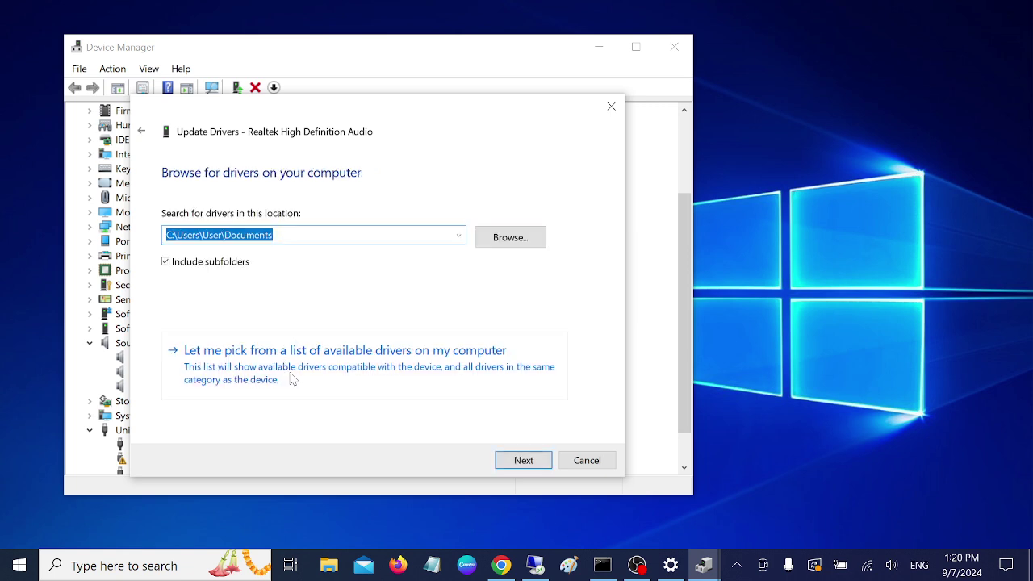
pyautogui.click(406, 371)
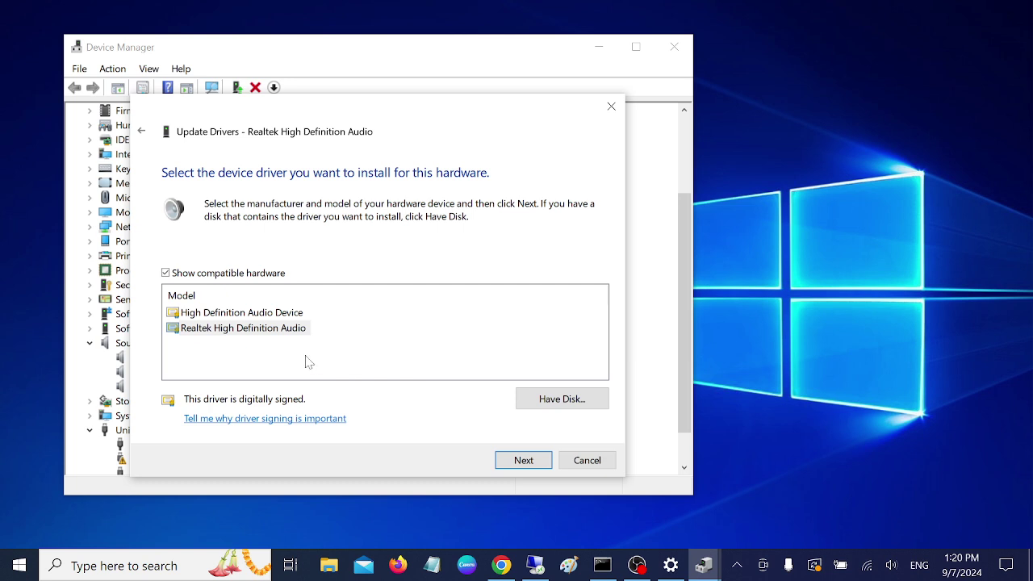
pyautogui.click(292, 315)
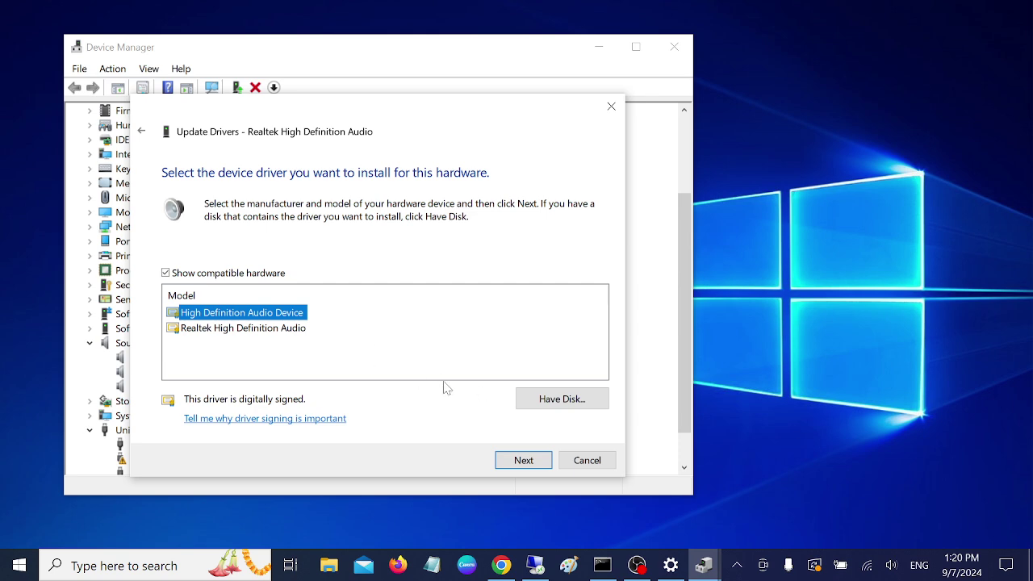
pyautogui.click(526, 462)
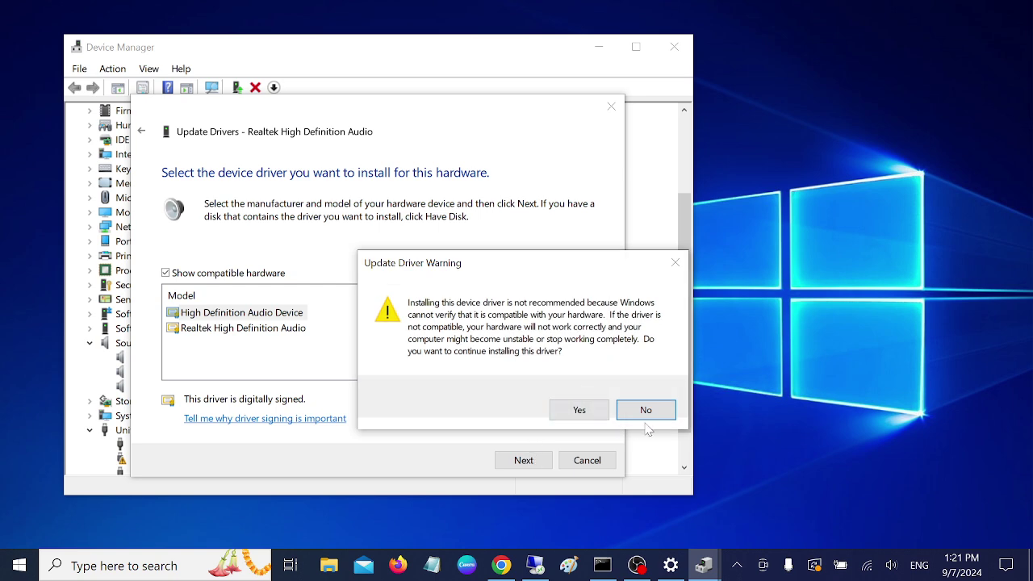
pyautogui.click(648, 416)
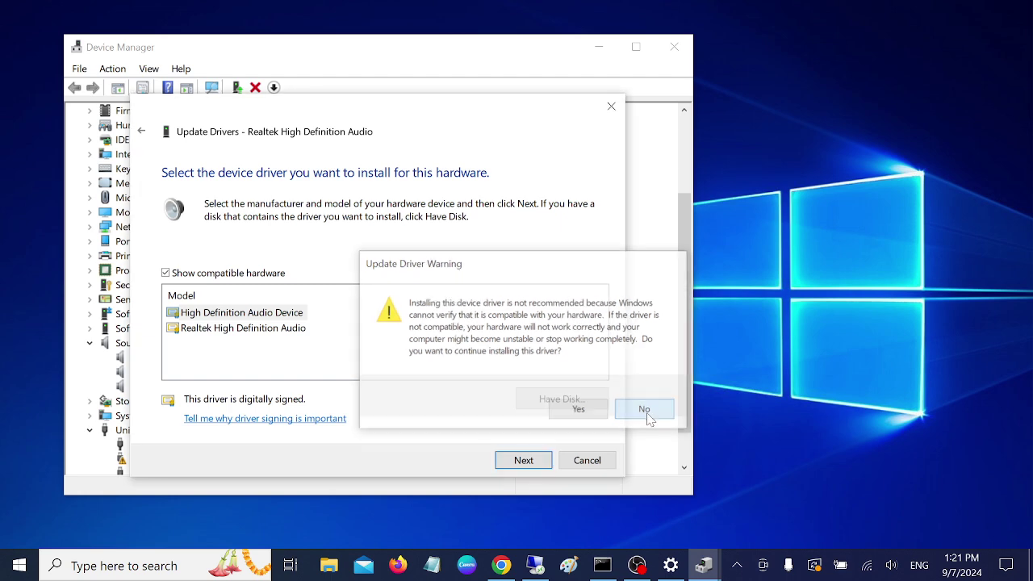
pyautogui.click(581, 467)
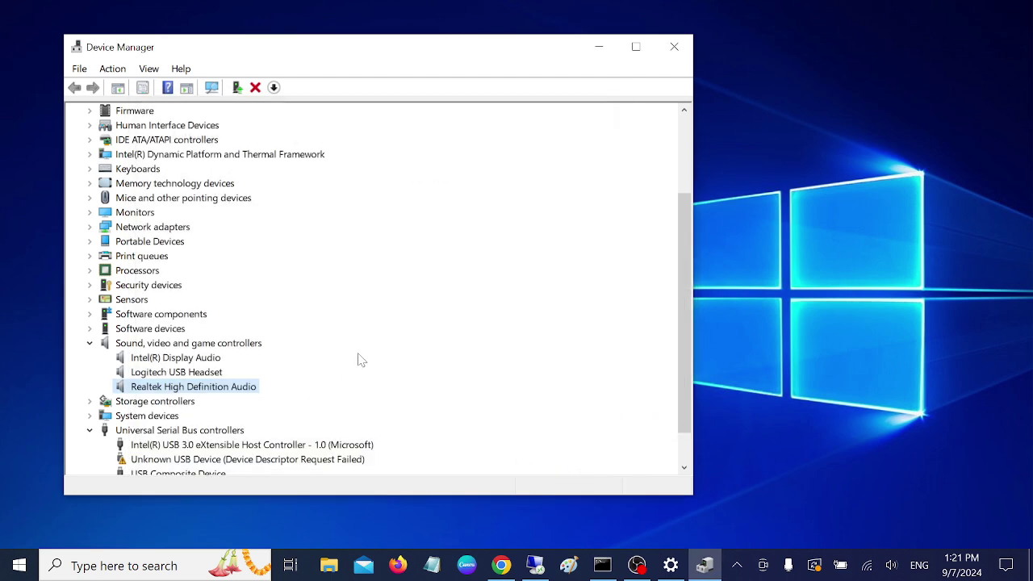
pyautogui.scroll(-1, 362, 355)
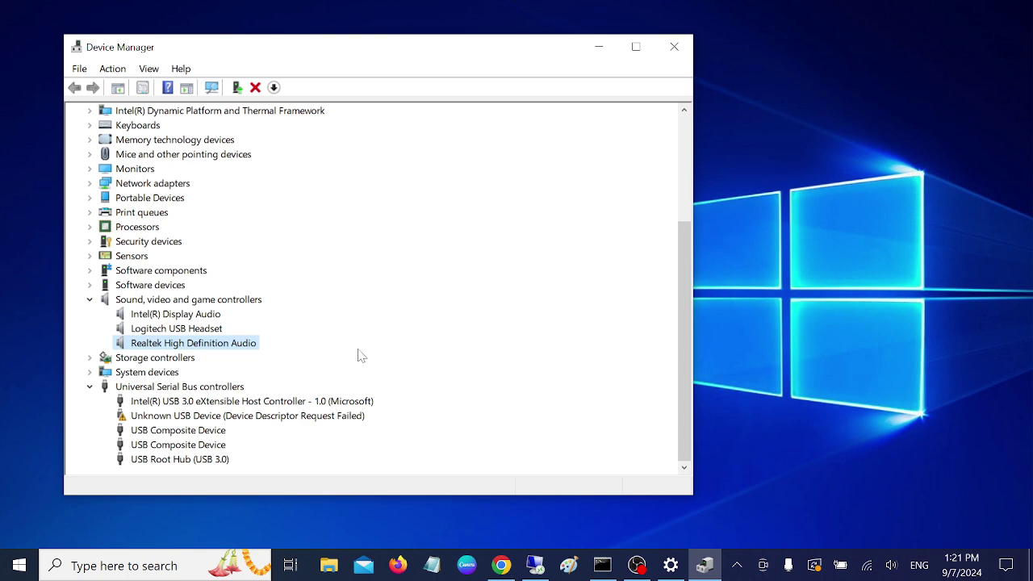
# - Minimize Device Manager and switch to the remote Windows 11 desktop
pyautogui.scroll(4, 392, 194)
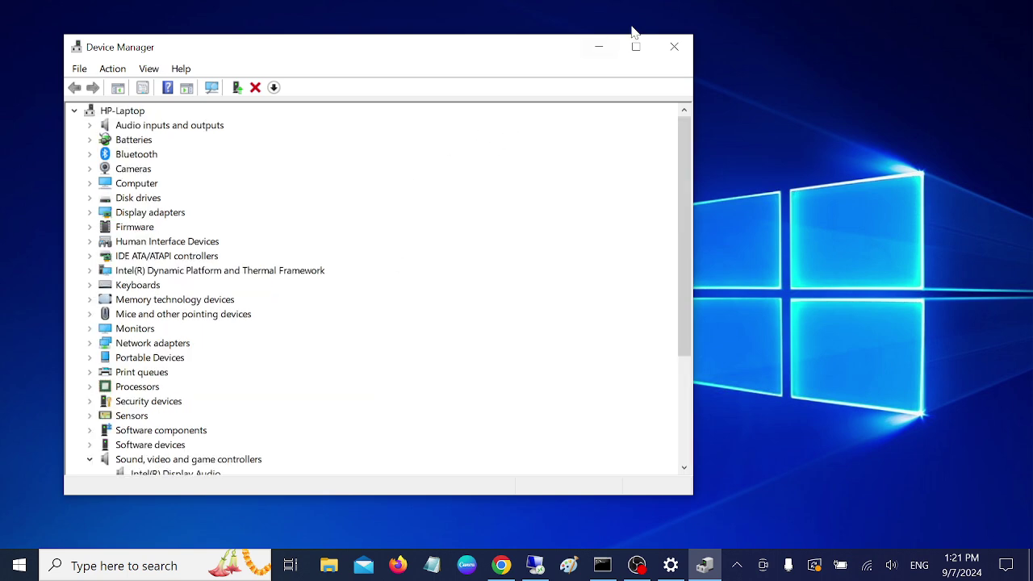
pyautogui.click(598, 47)
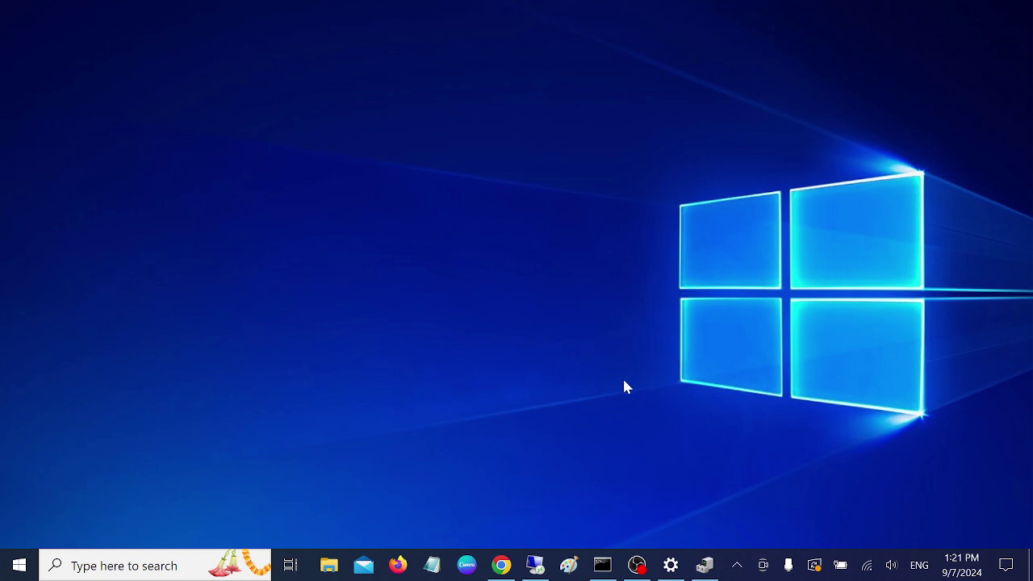
pyautogui.click(535, 565)
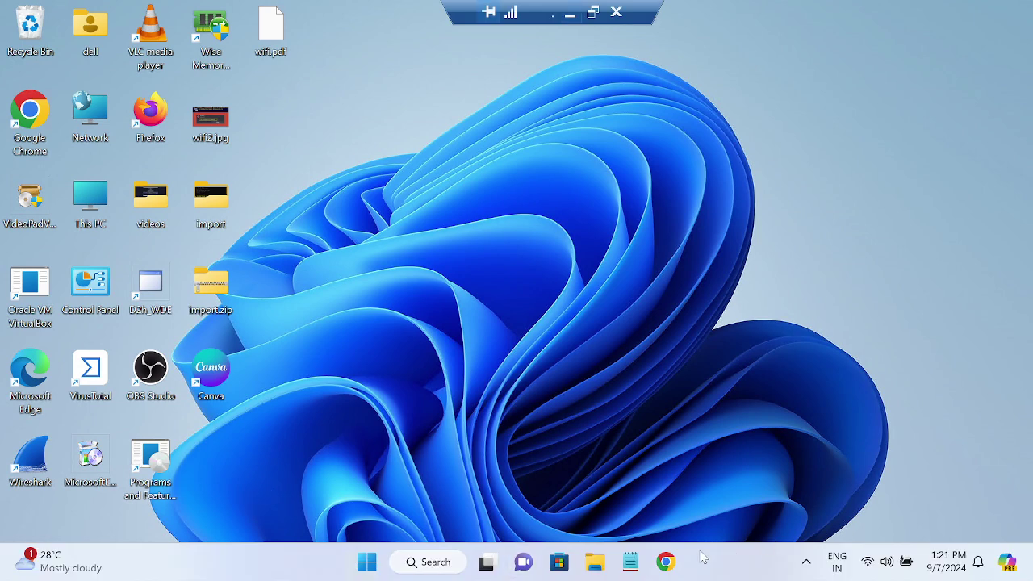
# - Google 'dell driver' in Chrome, then search Windows for System Information
pyautogui.click(672, 563)
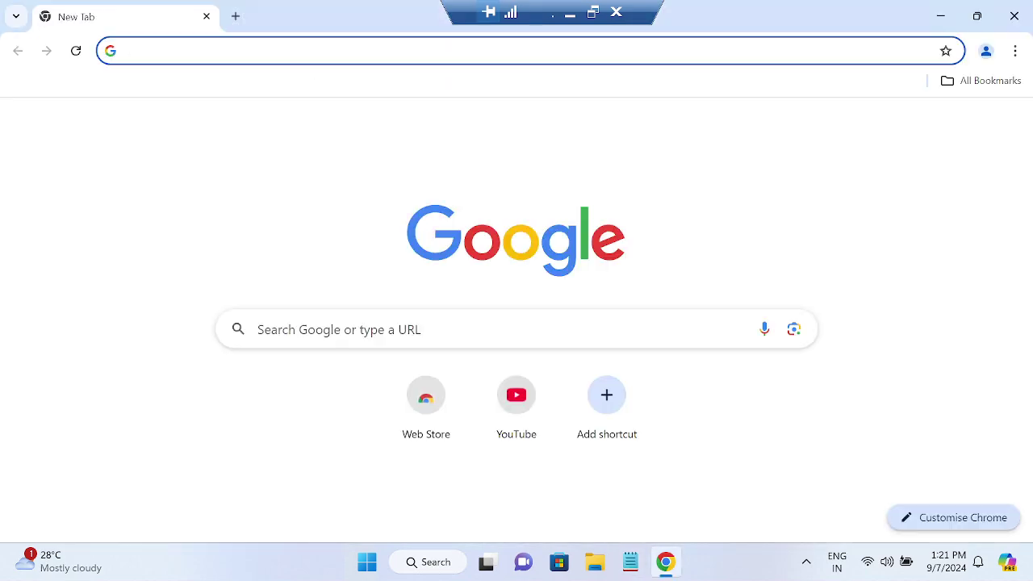
pyautogui.hotkey('ctrl', 'l')
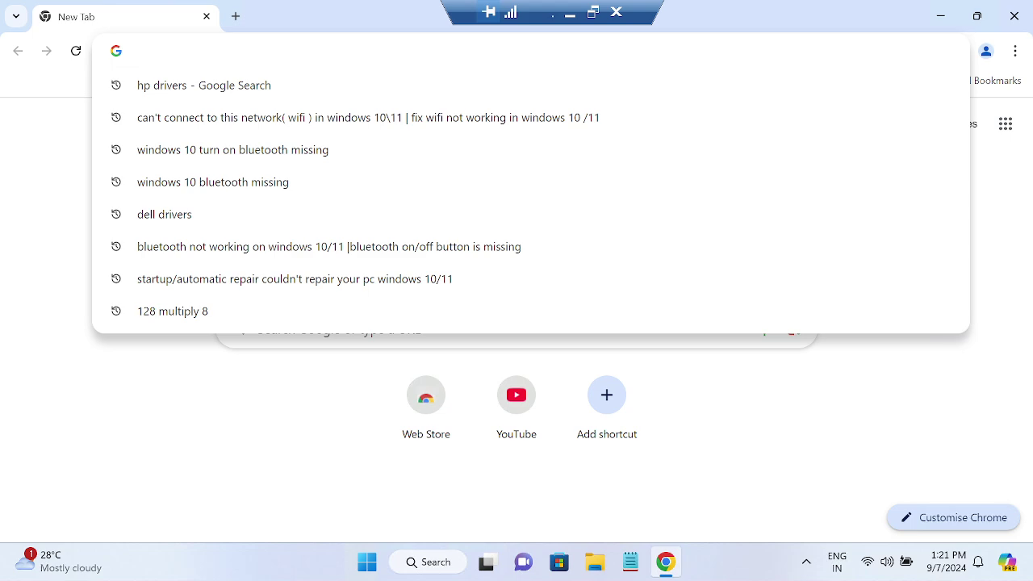
pyautogui.write('dell dri')
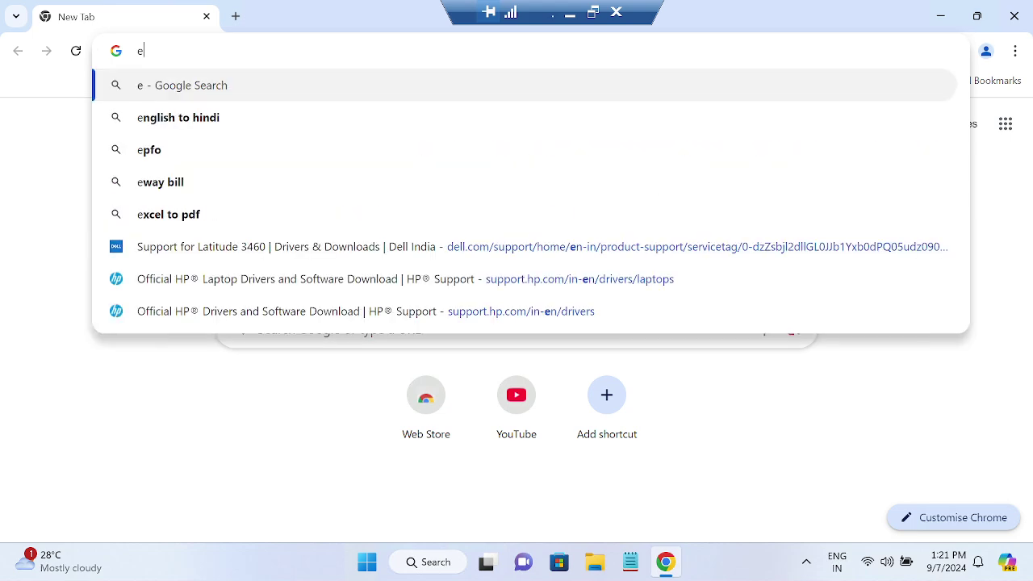
pyautogui.write('ver')
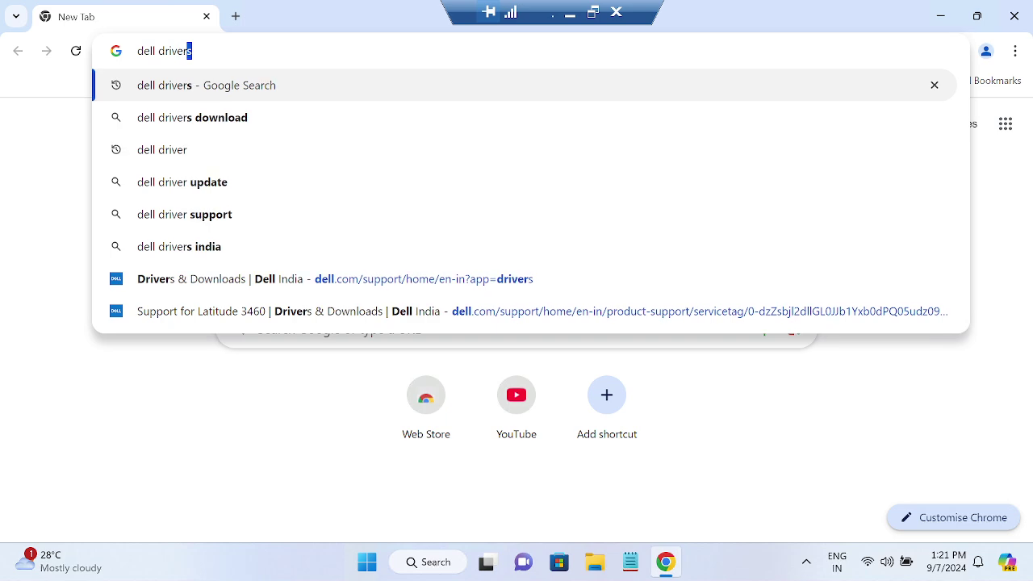
pyautogui.press('Return')
pyautogui.click(420, 565)
pyautogui.write('ssyte')
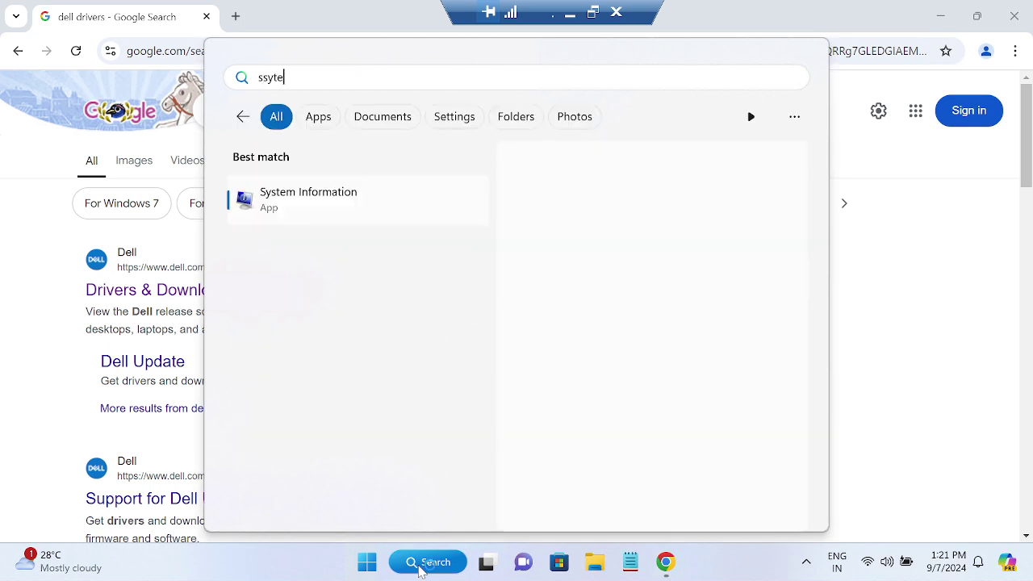
# - Check the System Name in System Information, then open the Dell Drivers & Downloads result
pyautogui.click(339, 193)
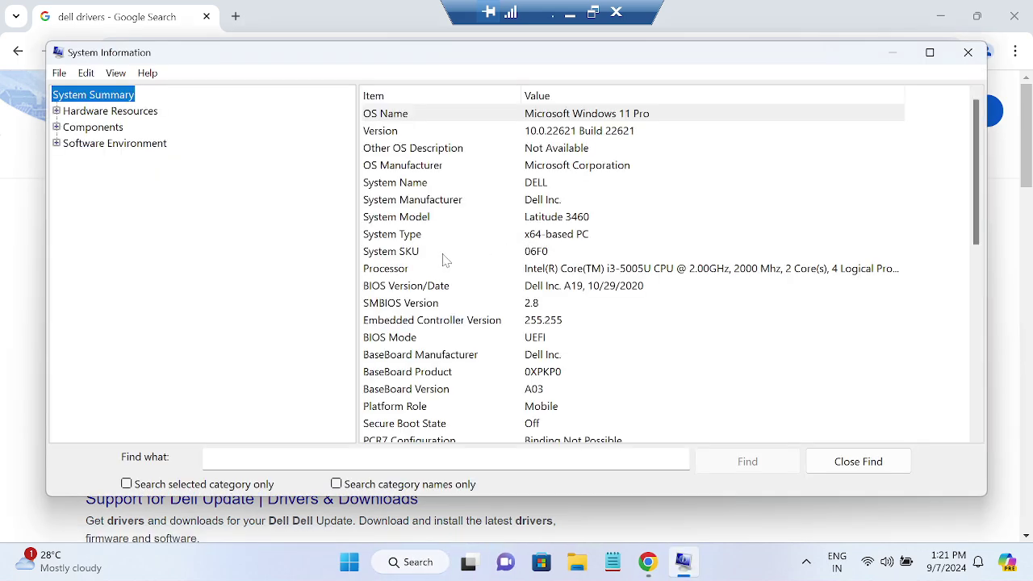
pyautogui.click(543, 187)
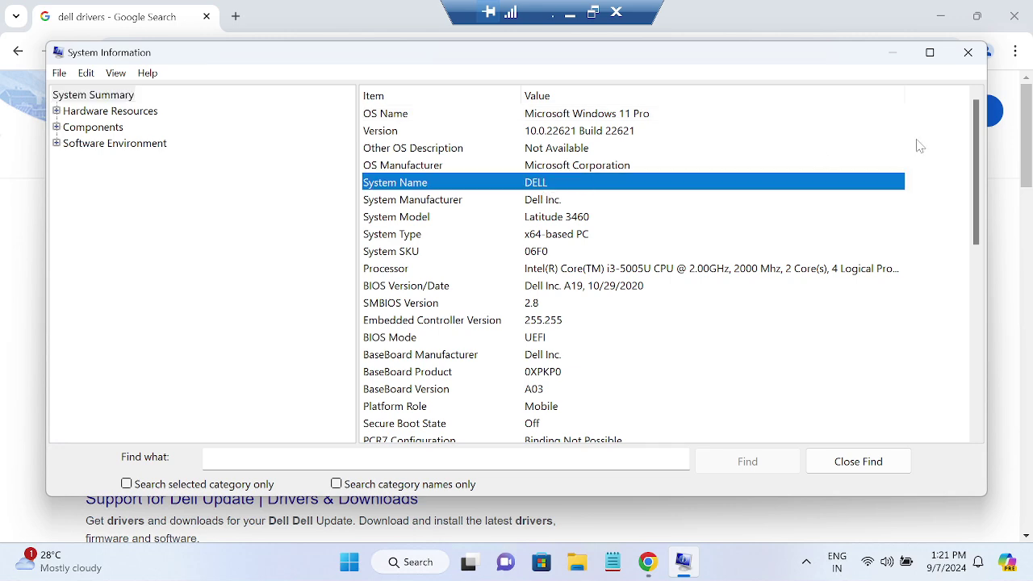
pyautogui.click(891, 52)
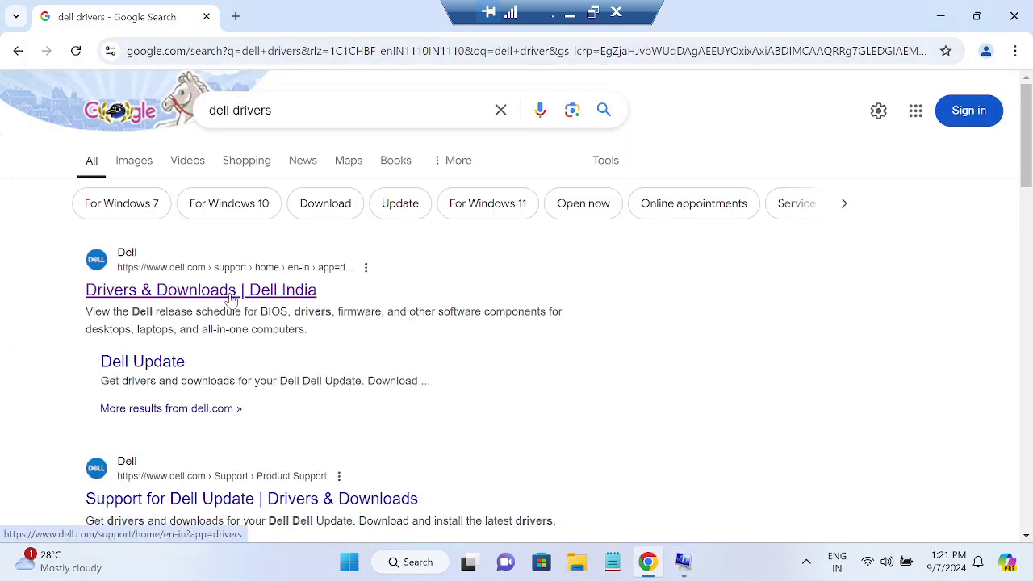
pyautogui.click(183, 300)
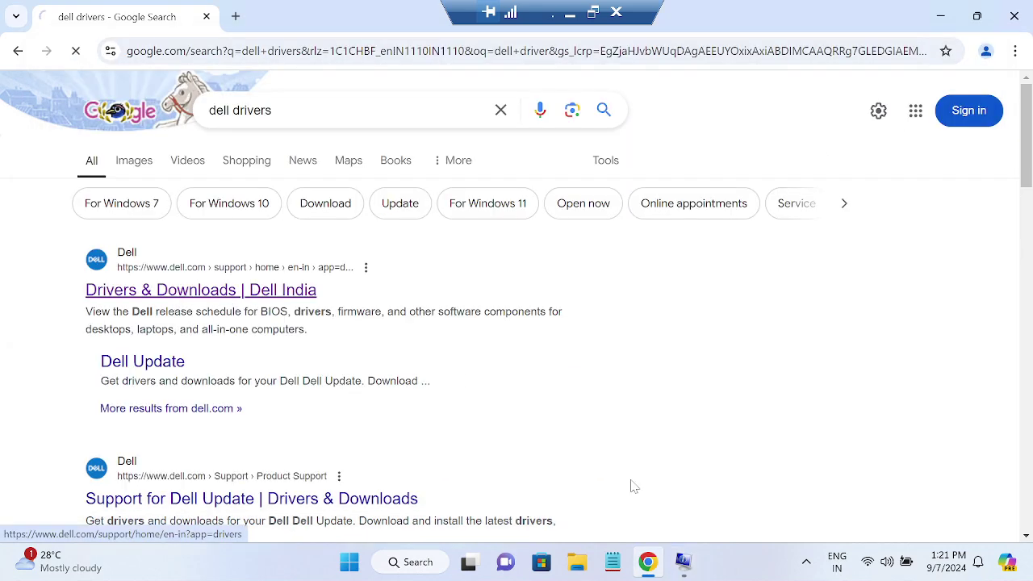
# - Confirm the System Model is Latitude 3460, then focus Dell's product identifier box
pyautogui.click(683, 563)
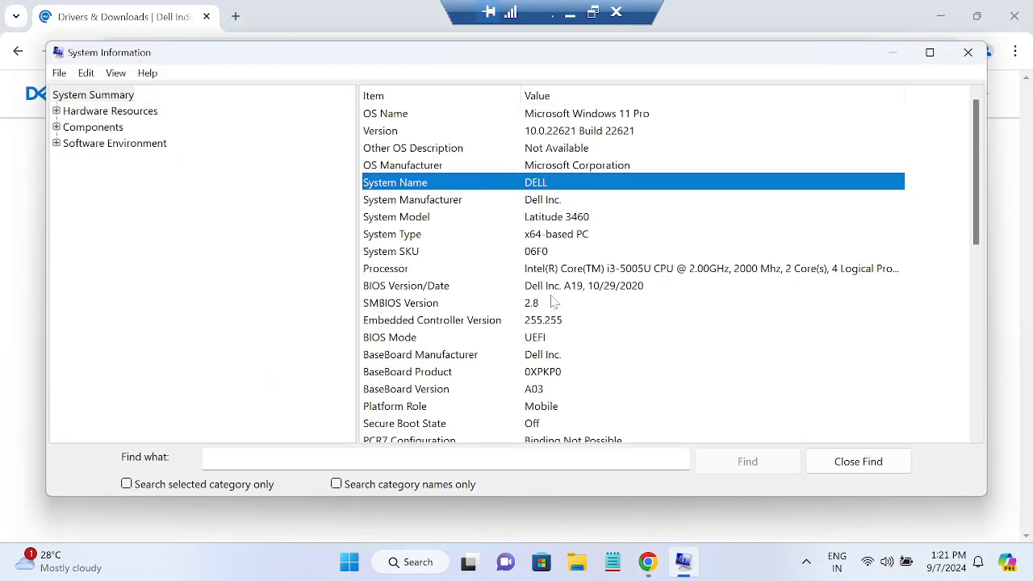
pyautogui.click(440, 219)
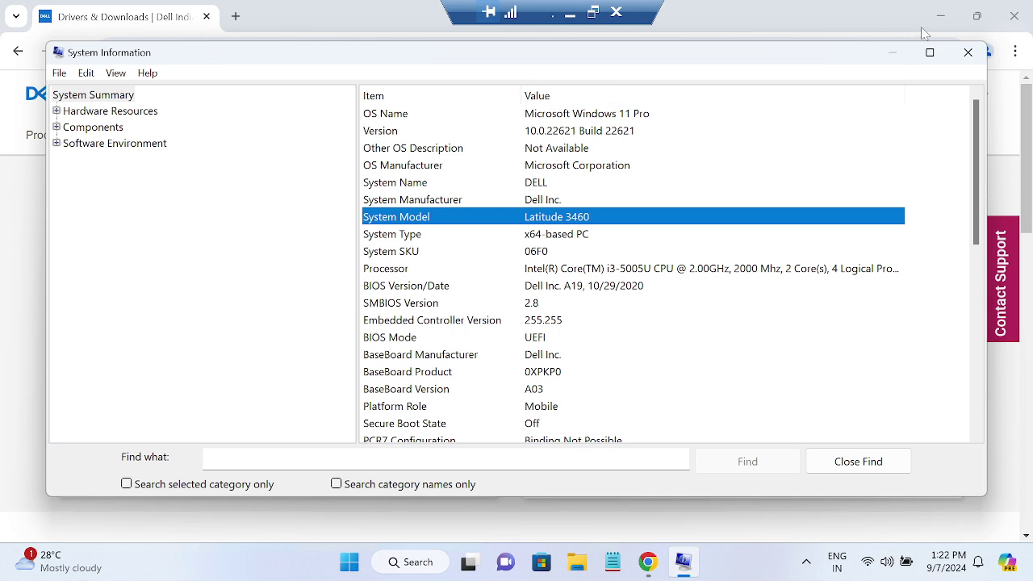
pyautogui.click(895, 52)
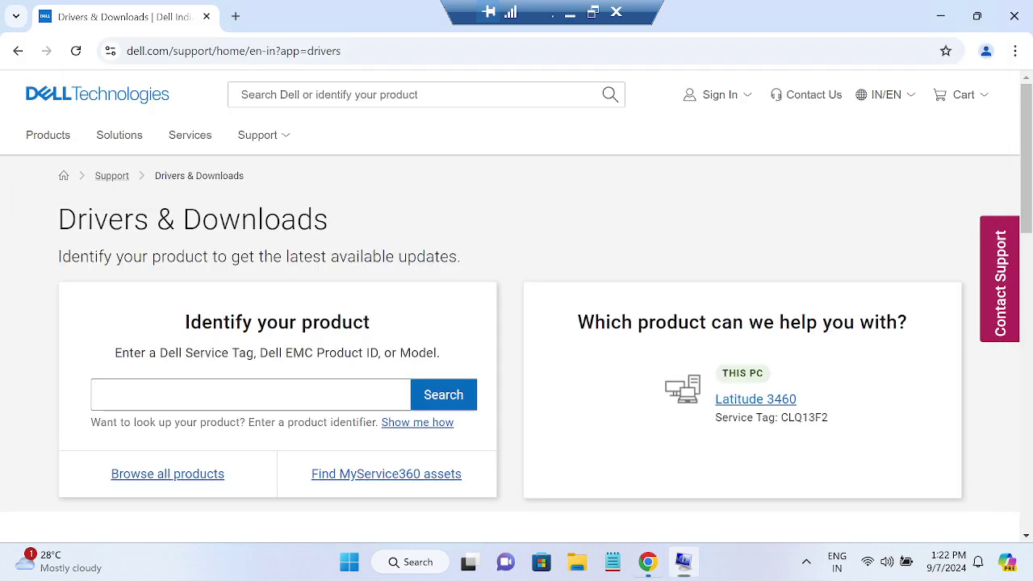
pyautogui.click(250, 395)
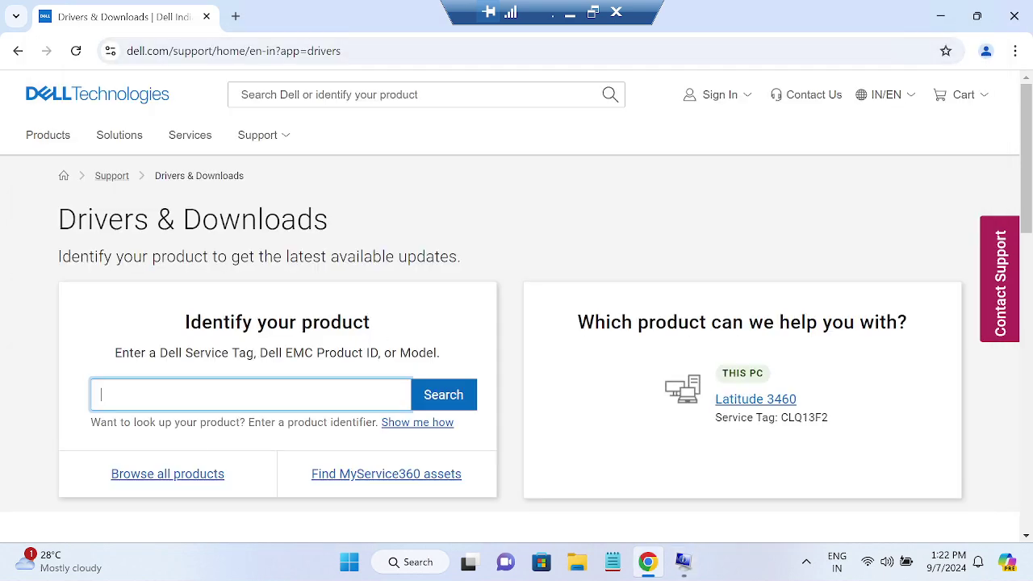
pyautogui.click(410, 561)
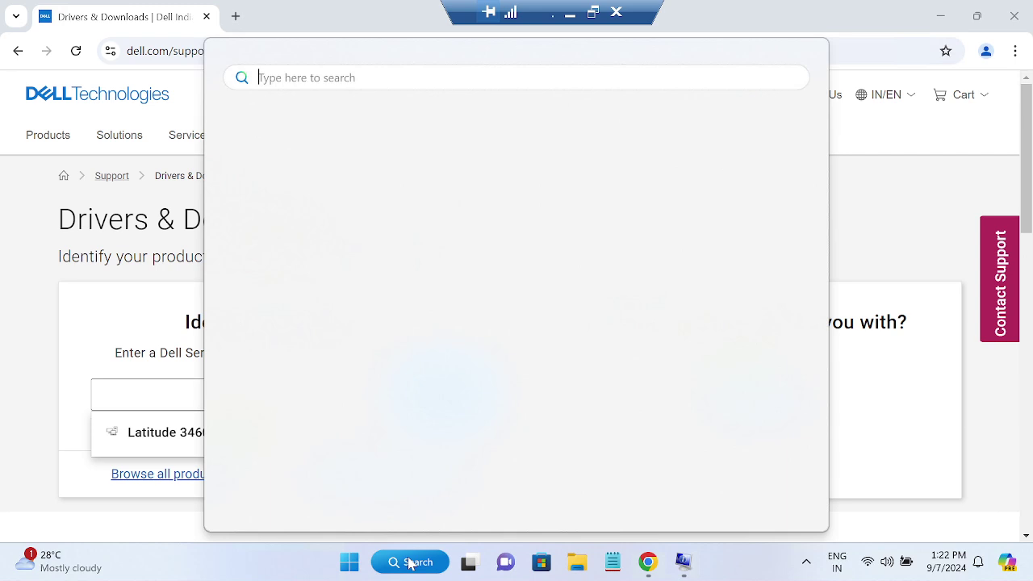
# - Run 'wmic bios get serialnumber' in Command Prompt and copy the returned serial number
pyautogui.write('cmd')
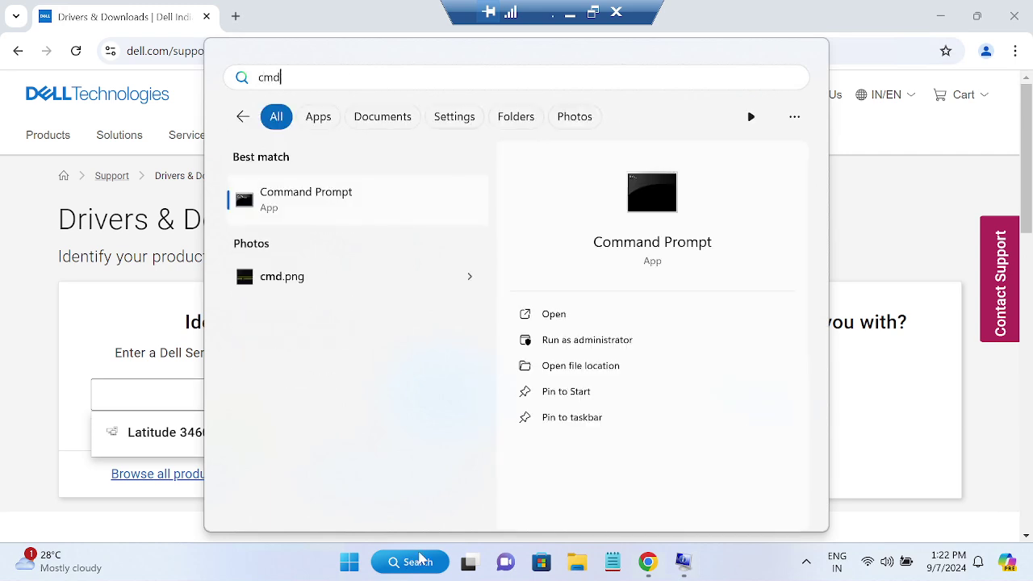
pyautogui.click(401, 216)
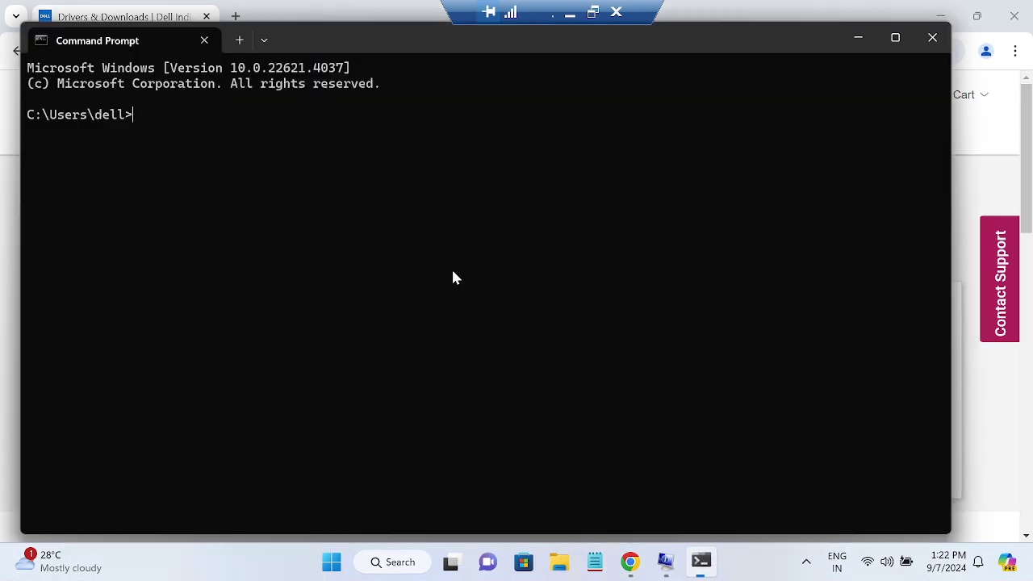
pyautogui.write('wmic bios')
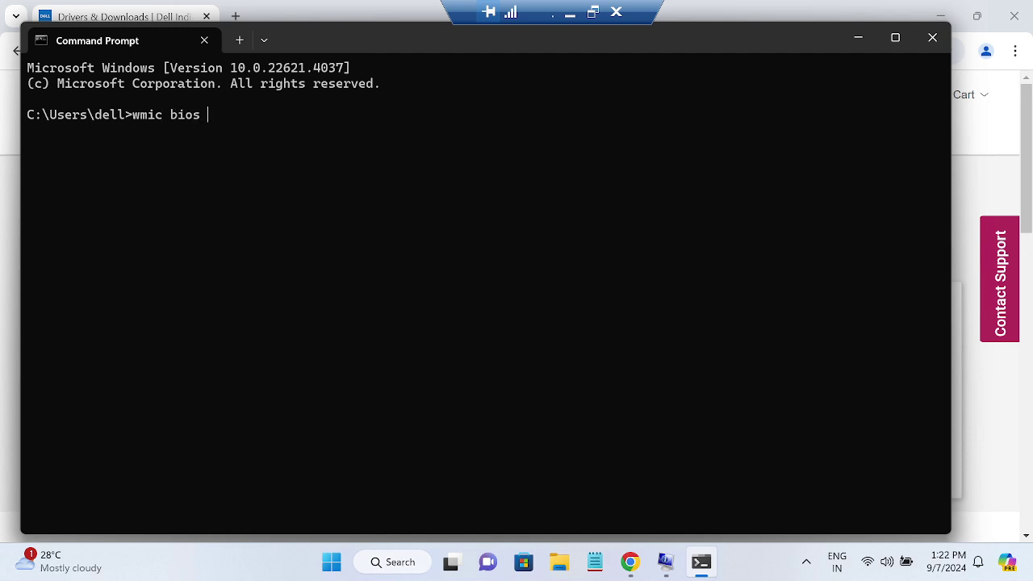
pyautogui.write(' get serialnumber')
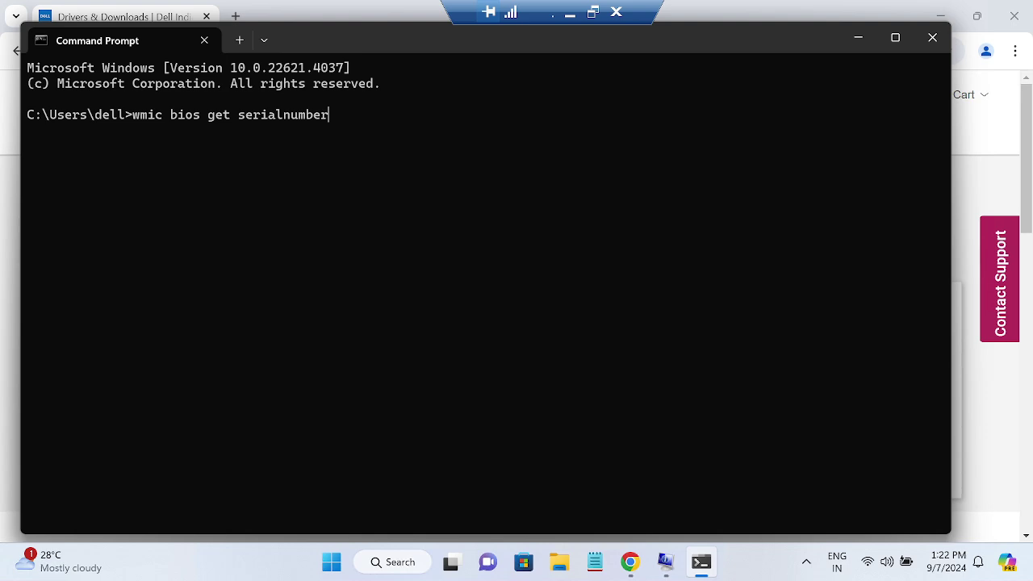
pyautogui.press('Return')
pyautogui.moveTo(80, 149); pyautogui.dragTo(23, 154)
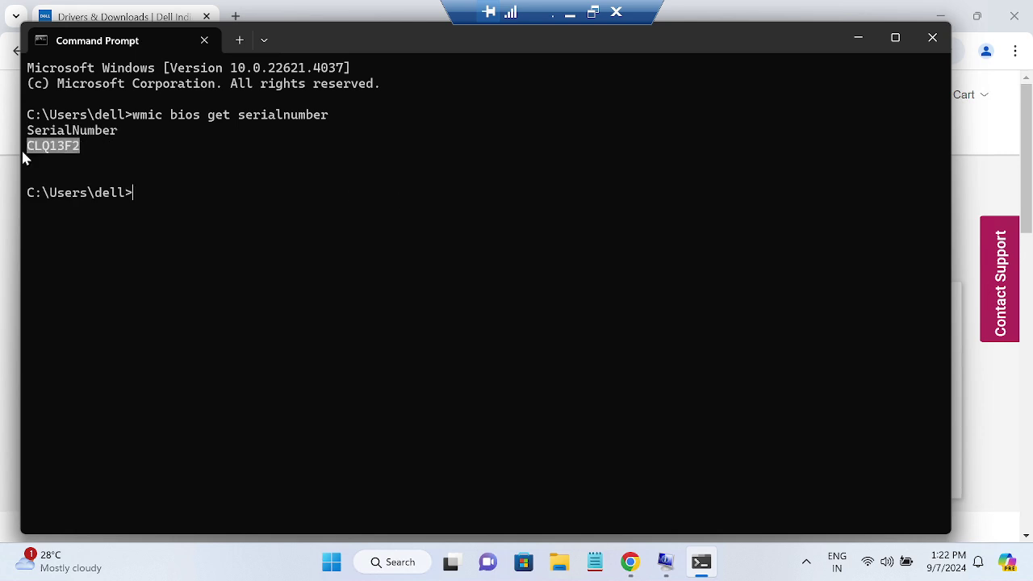
pyautogui.hotkey('ctrl', 'c')
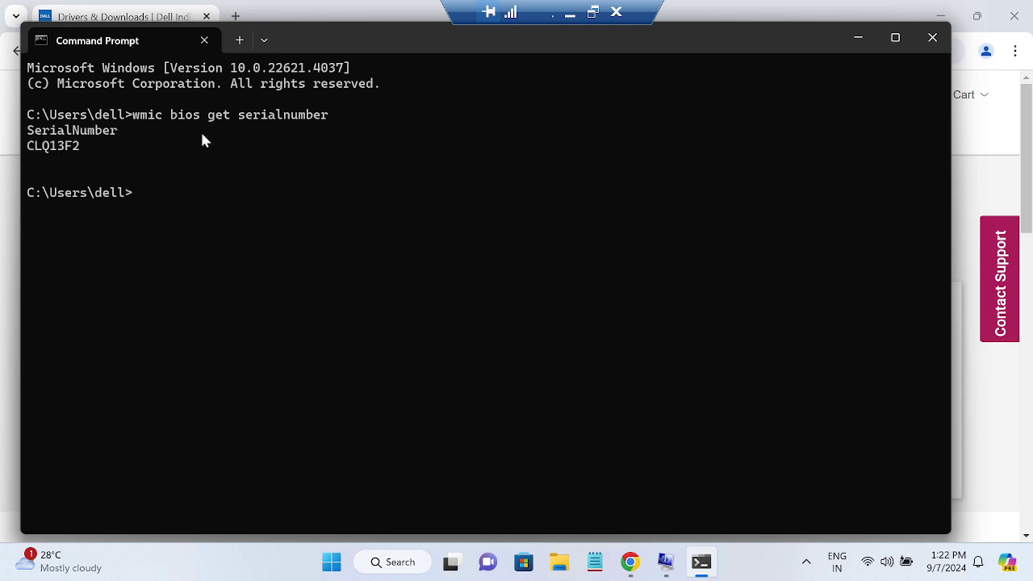
pyautogui.click(849, 34)
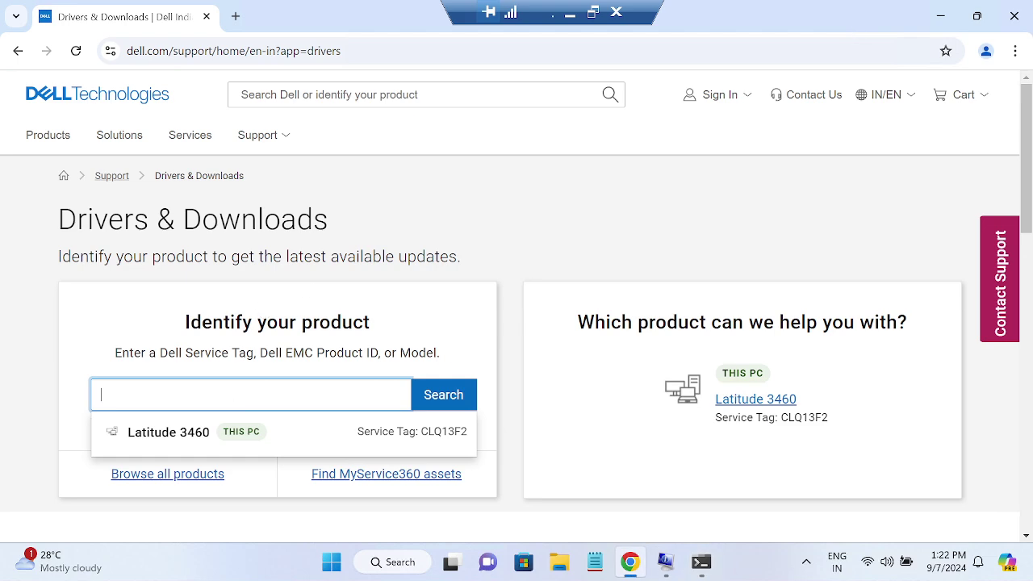
# - Paste the copied service tag into Dell's Identify your product box and search
pyautogui.click(230, 388)
pyautogui.hotkey('ctrl', 'v')
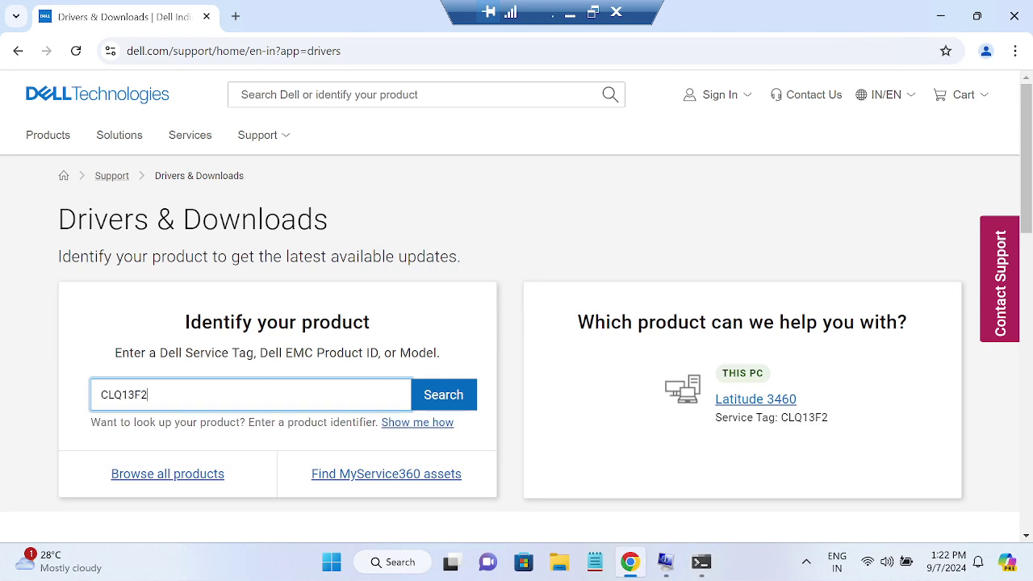
pyautogui.press('Return')
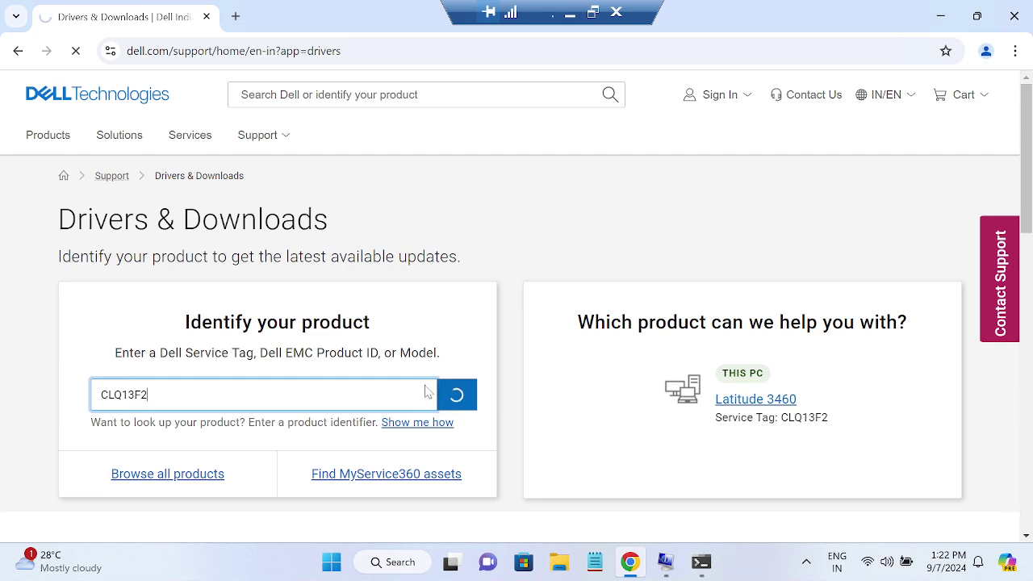
# - Expand the complete driver list for the Latitude 3460, including Realtek High Definition Audio
pyautogui.scroll(-10, 435, 404)
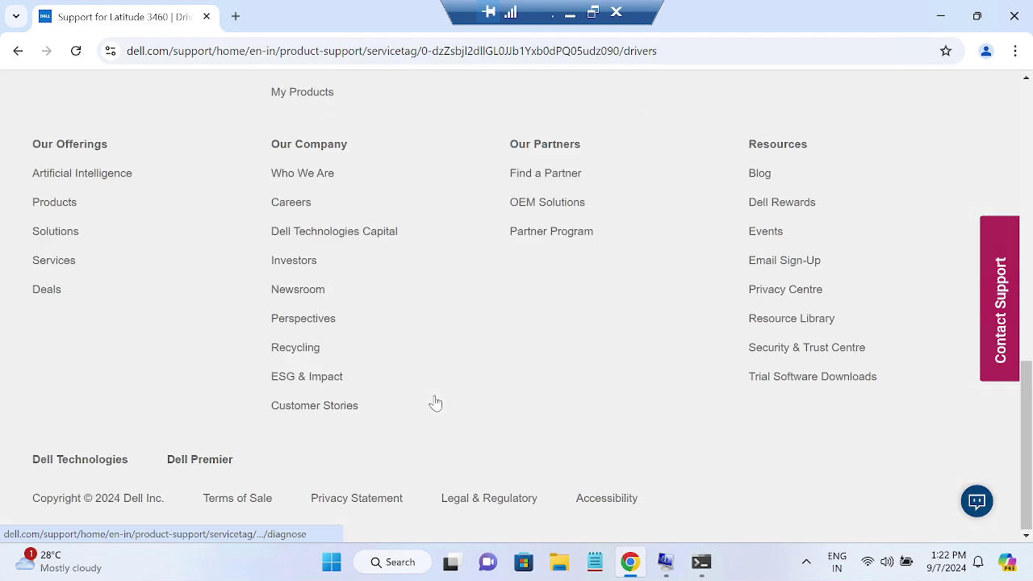
pyautogui.scroll(10, 435, 403)
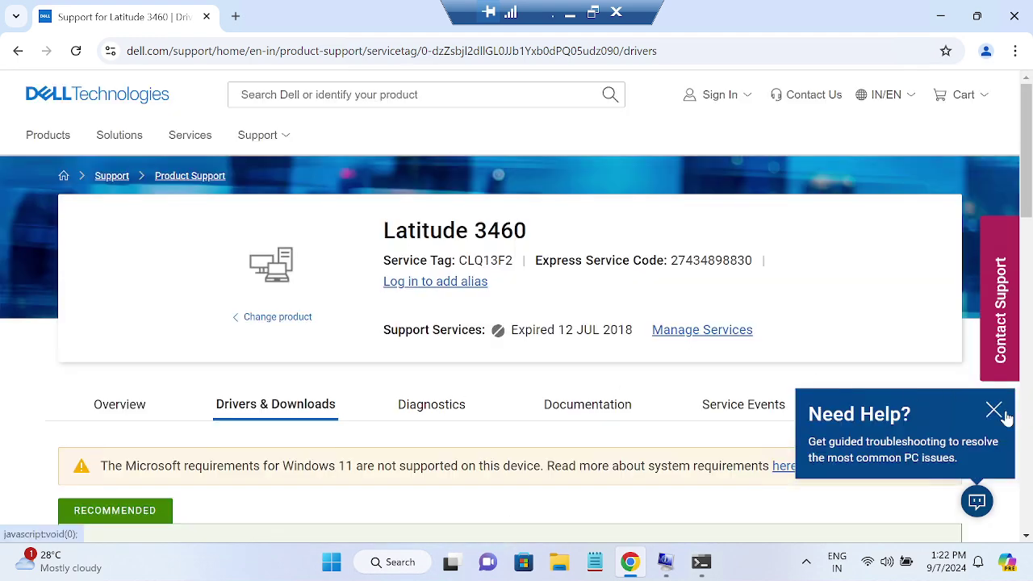
pyautogui.scroll(-10, 741, 503)
pyautogui.scroll(6, 739, 490)
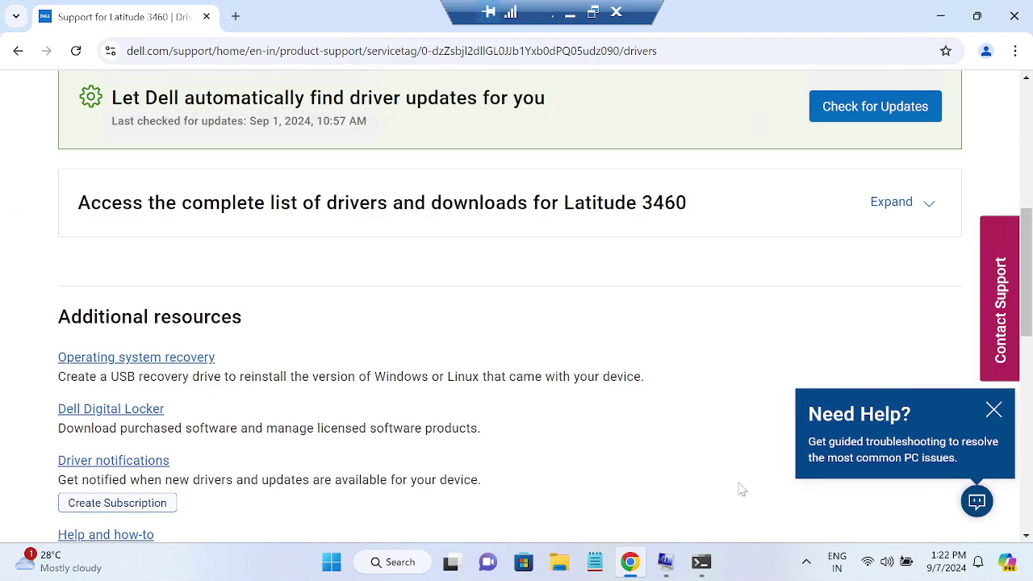
pyautogui.click(904, 202)
pyautogui.scroll(-8, 615, 351)
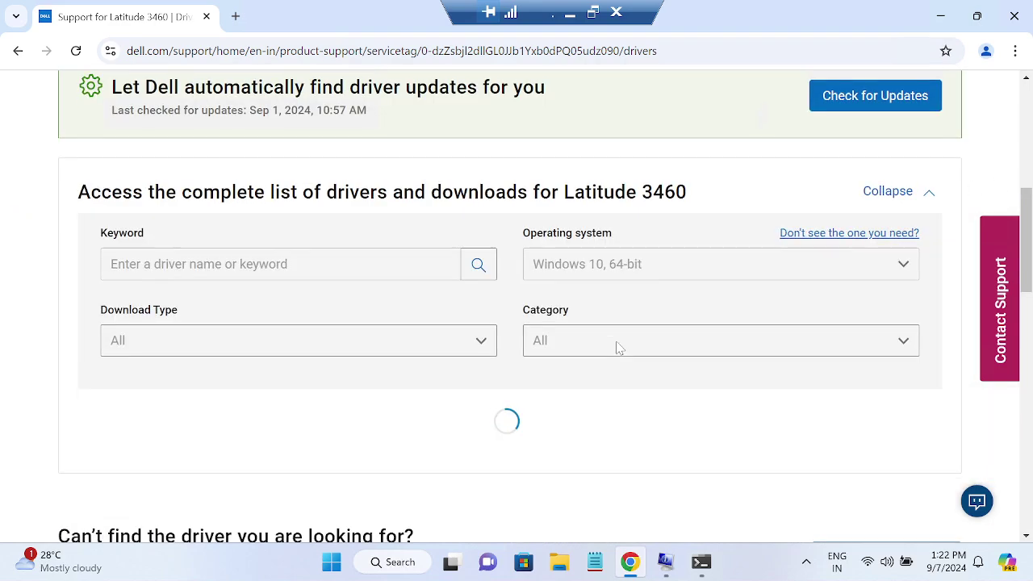
pyautogui.scroll(3, 618, 349)
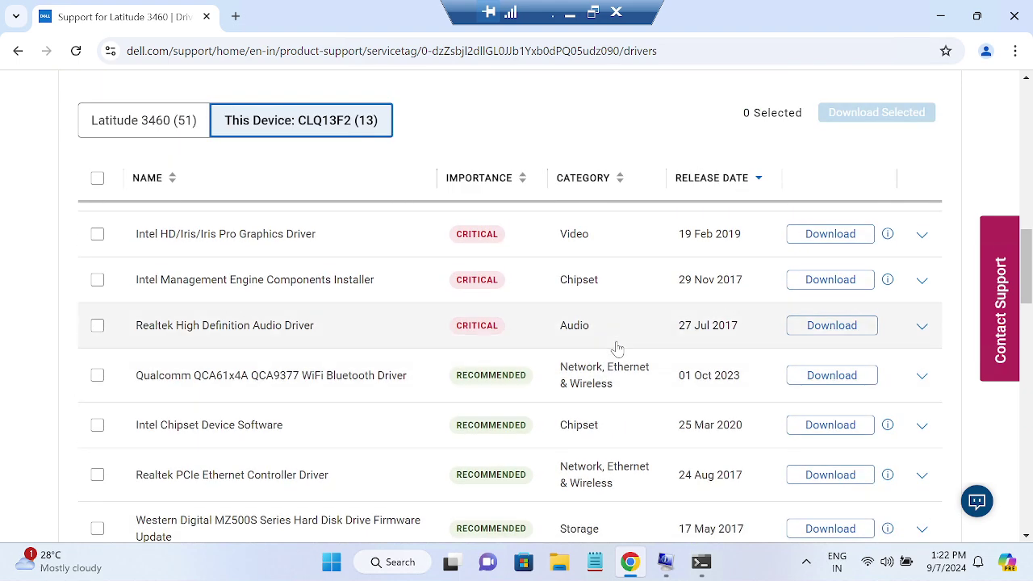
# - Select the Realtek High Definition Audio Driver (249.41 MB) for download and close Chrome
pyautogui.click(97, 326)
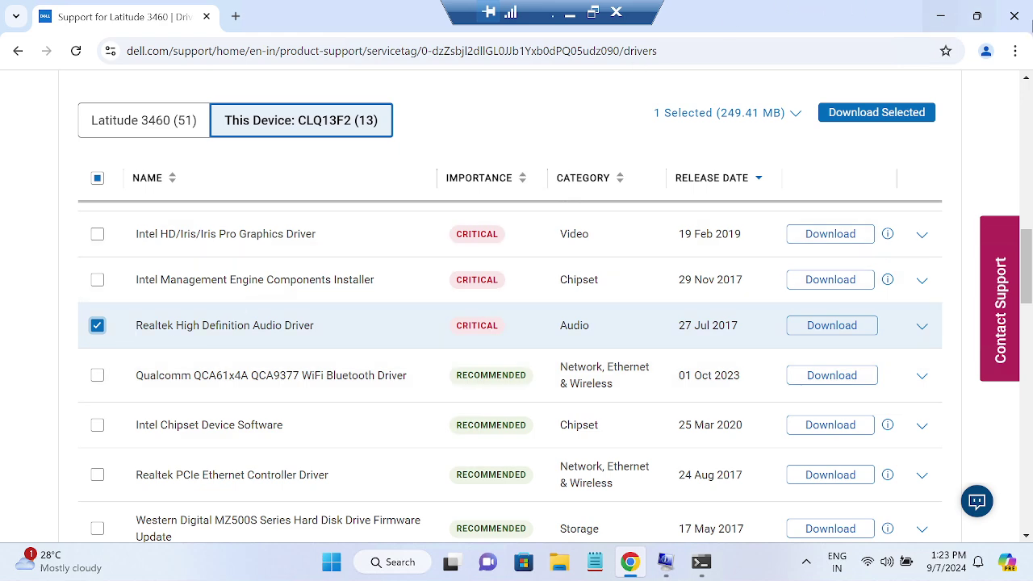
pyautogui.click(1015, 17)
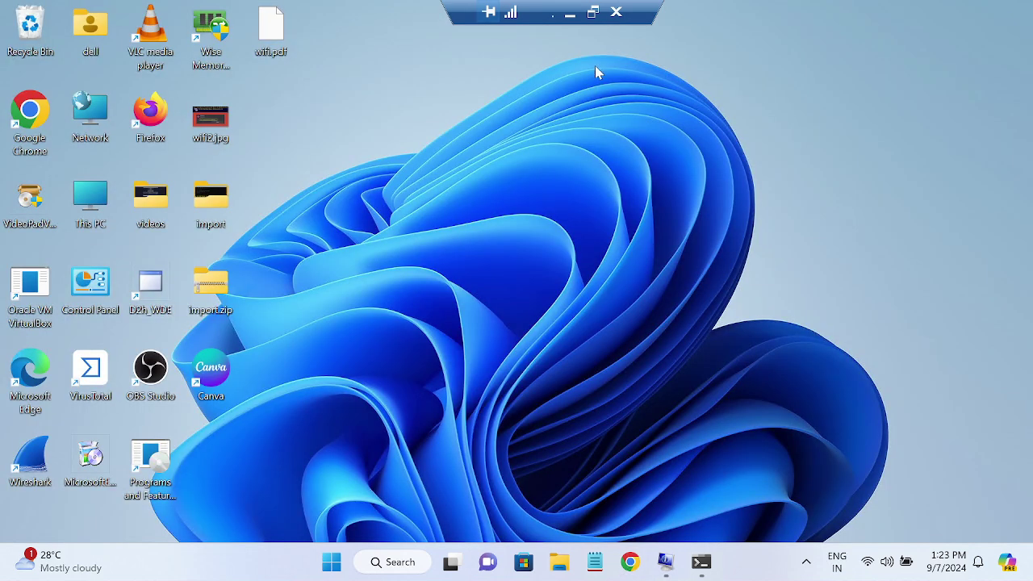
# - Return to the local machine and open the Check for updates settings page
pyautogui.click(571, 15)
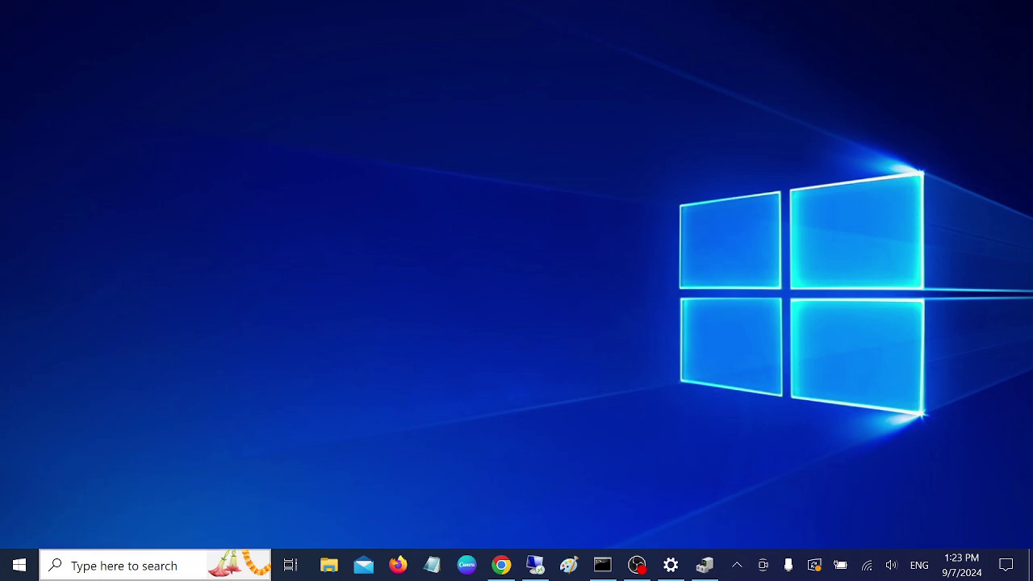
pyautogui.click(124, 565)
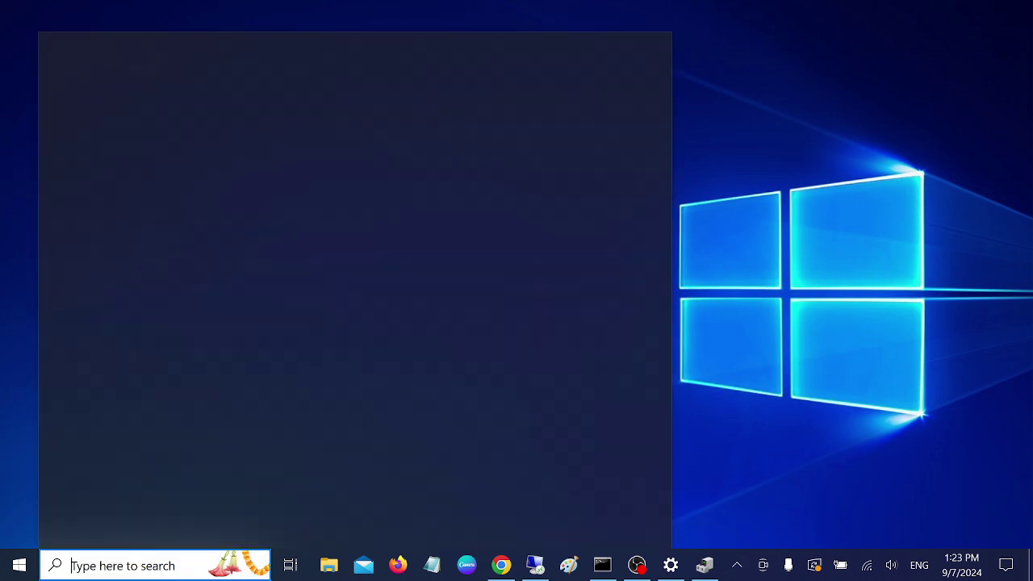
pyautogui.write('check')
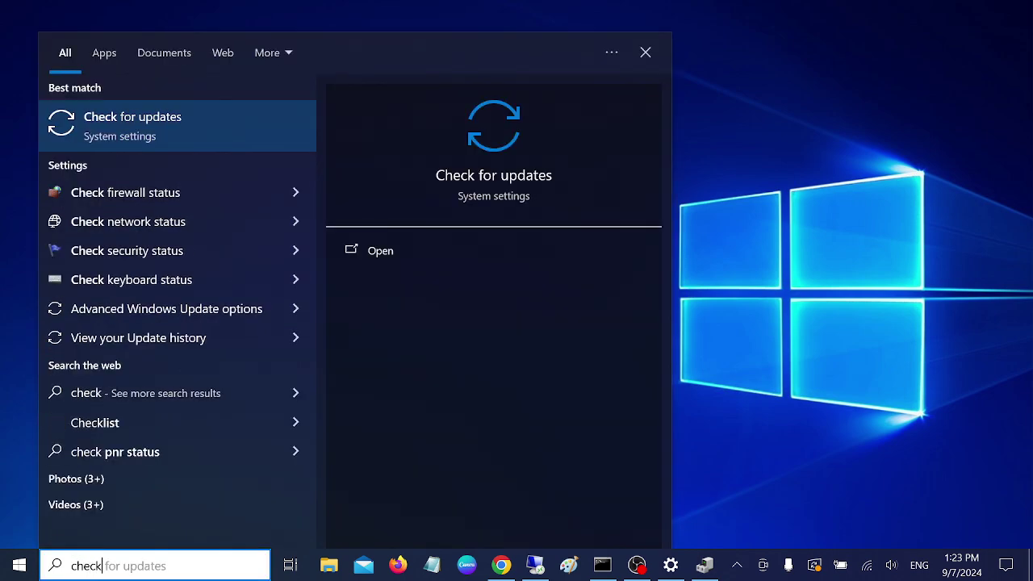
pyautogui.press('Return')
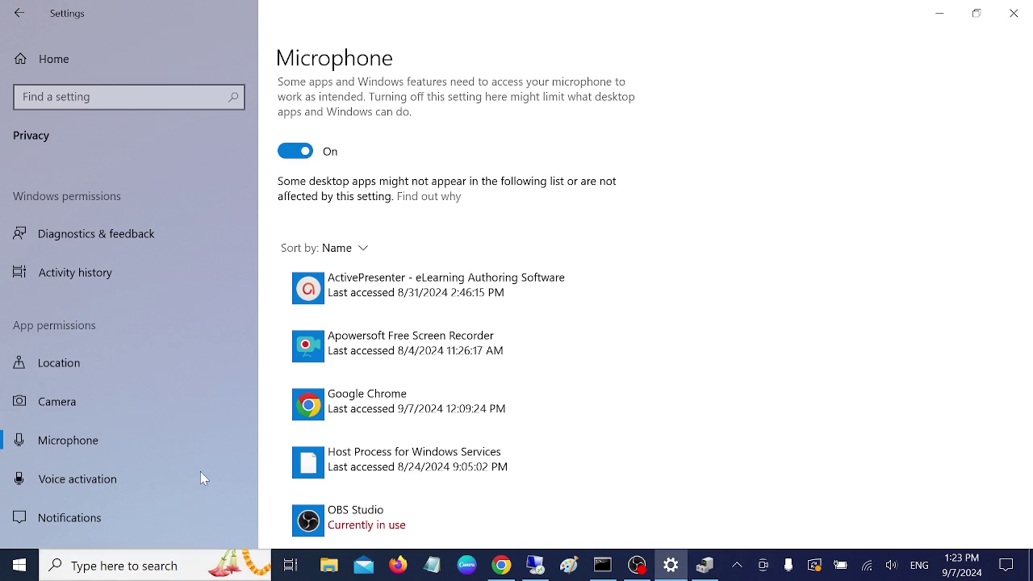